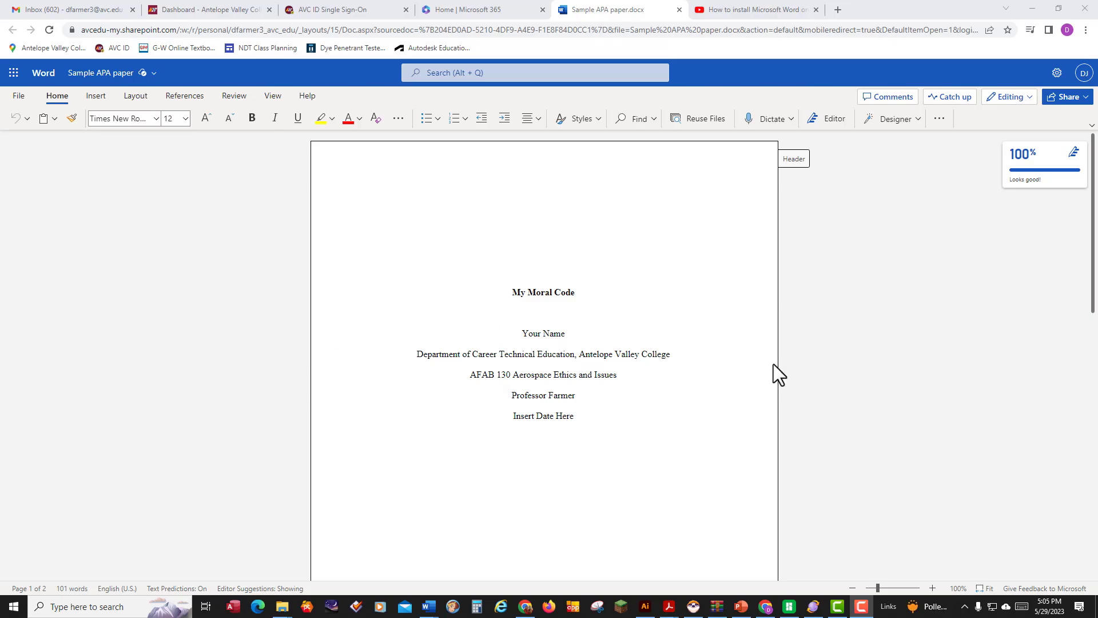
# Look through both pages of the sample paper in the editor with the Page Ends display on
pyautogui.click(270, 97)
pyautogui.scroll(-2, 864, 367)
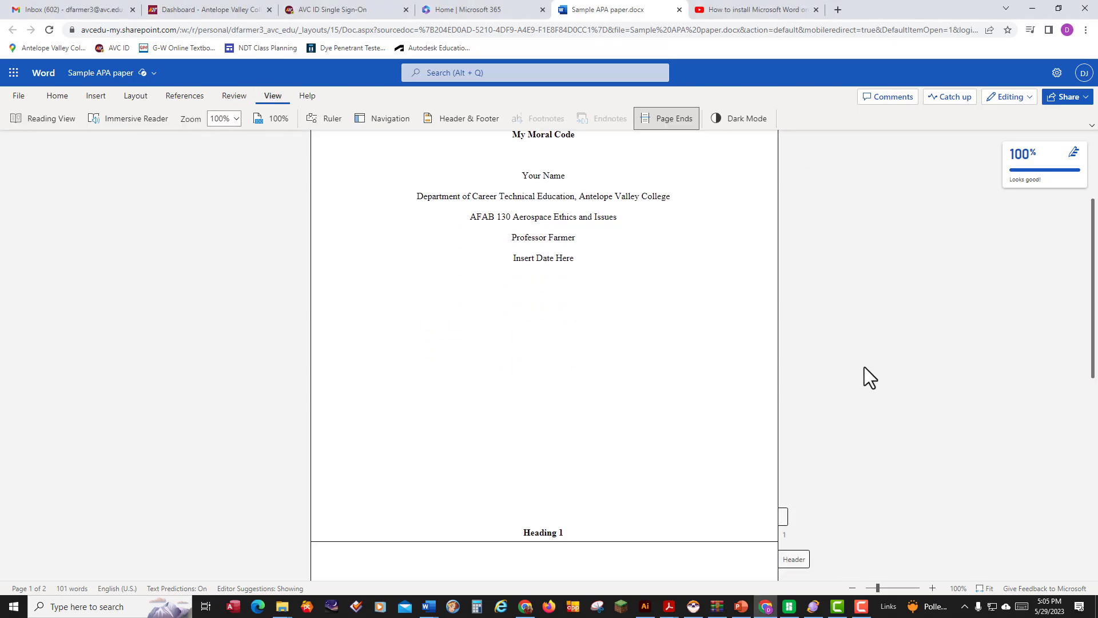
pyautogui.scroll(3, 667, 326)
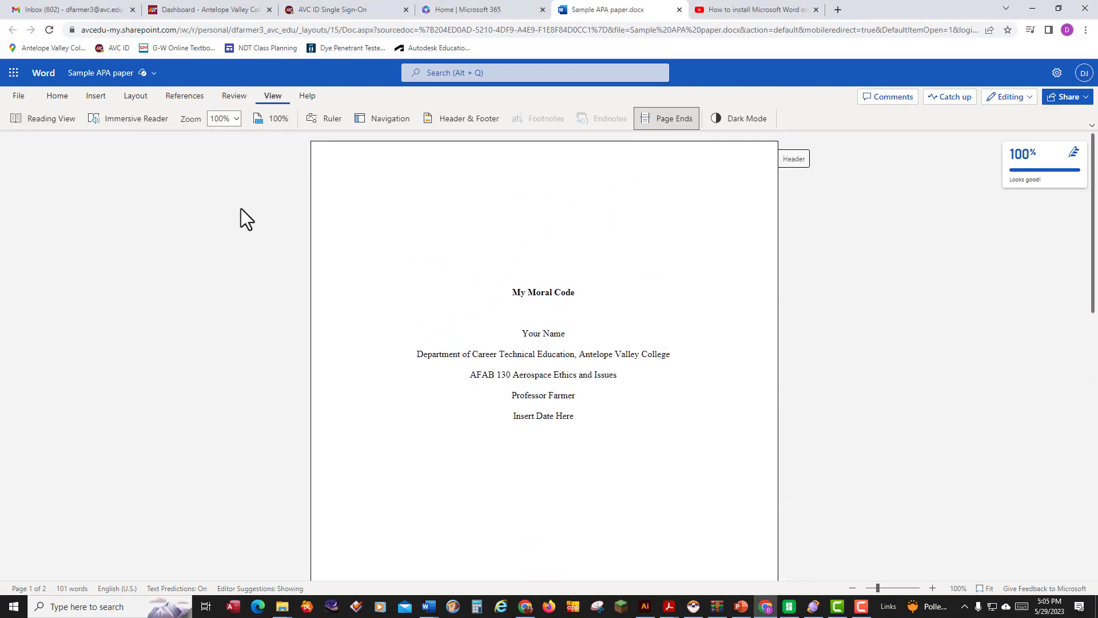
pyautogui.scroll(-13, 430, 322)
pyautogui.scroll(8, 431, 321)
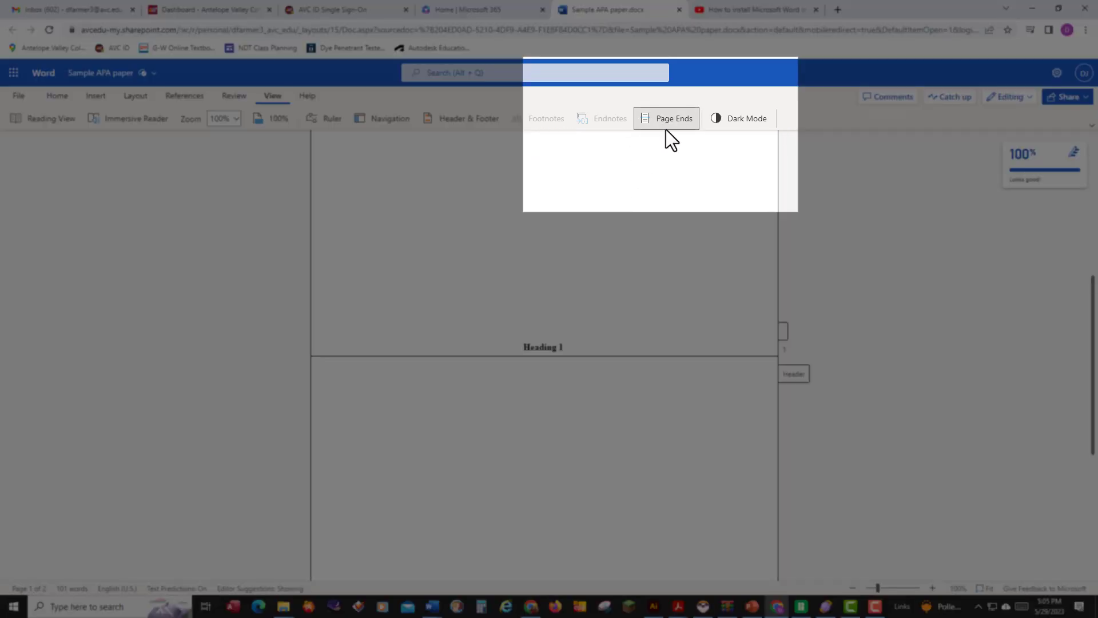
# Turn off the Page Ends display and look at the transition from the title page to Heading 1
pyautogui.click(668, 118)
pyautogui.scroll(-5, 733, 364)
pyautogui.scroll(12, 729, 366)
pyautogui.scroll(-3, 730, 365)
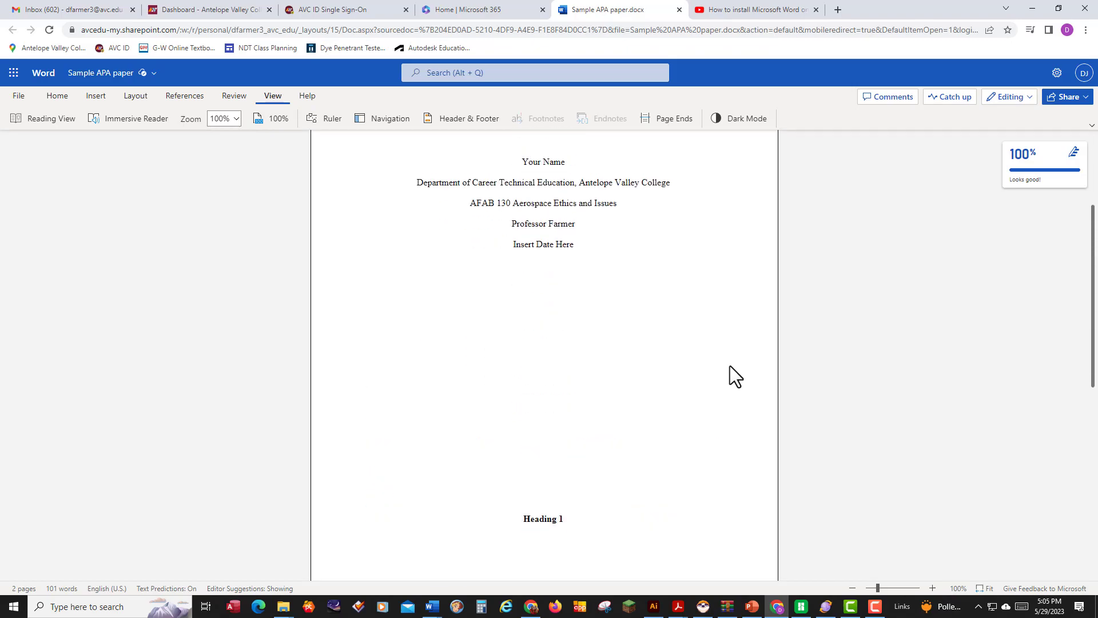
pyautogui.scroll(3, 863, 421)
pyautogui.scroll(-4, 669, 392)
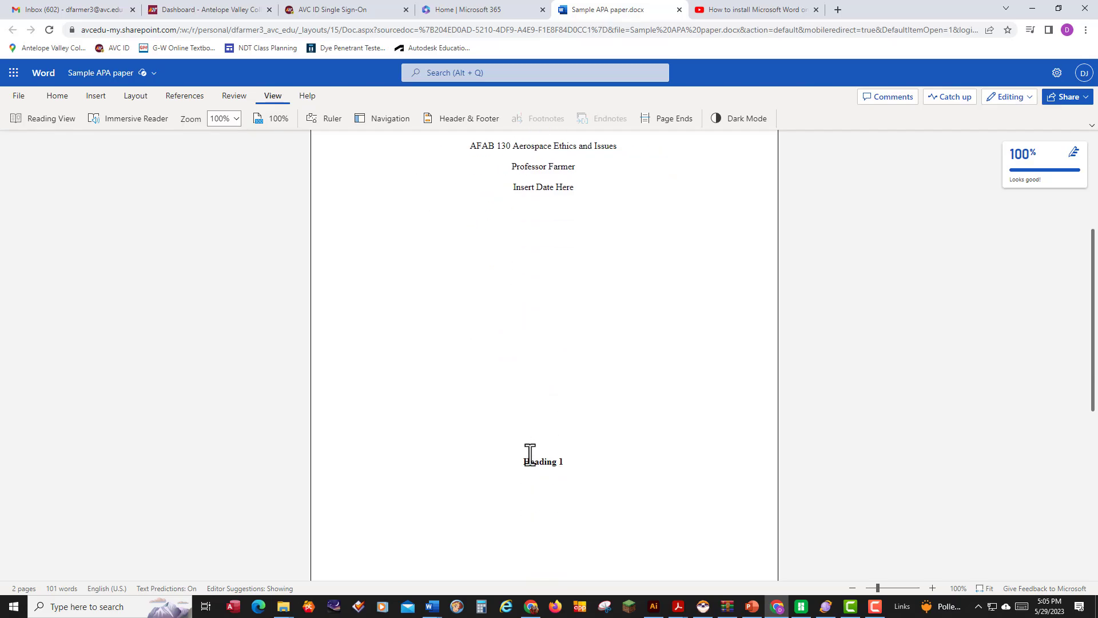
pyautogui.scroll(-5, 535, 458)
pyautogui.scroll(3, 537, 461)
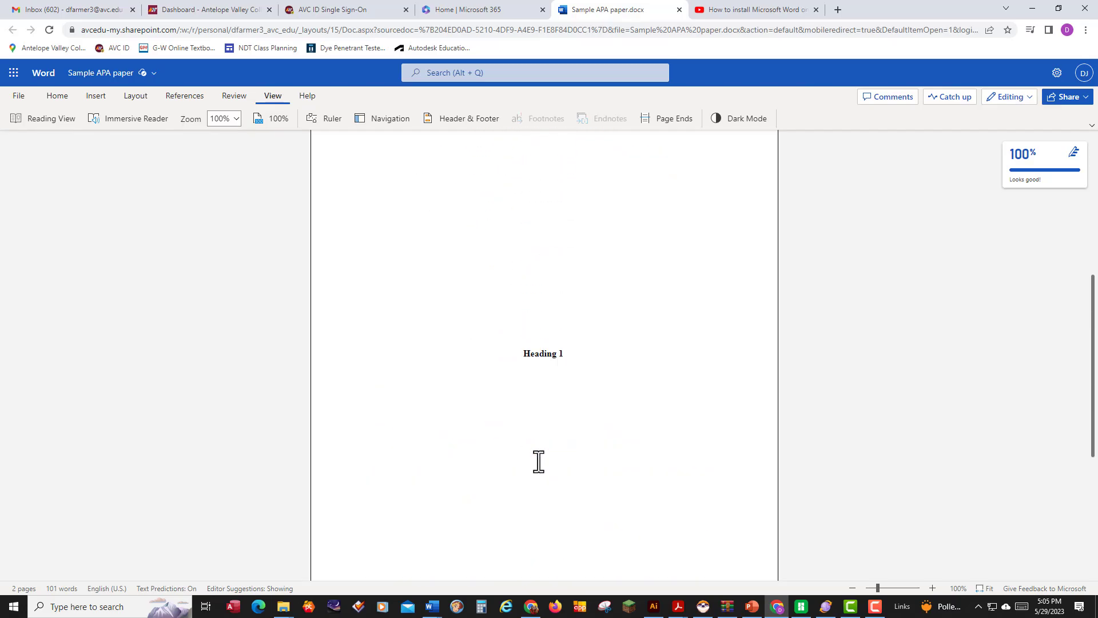
# Turn the Page Ends display back on and check the page boundary below Heading 1
pyautogui.click(672, 120)
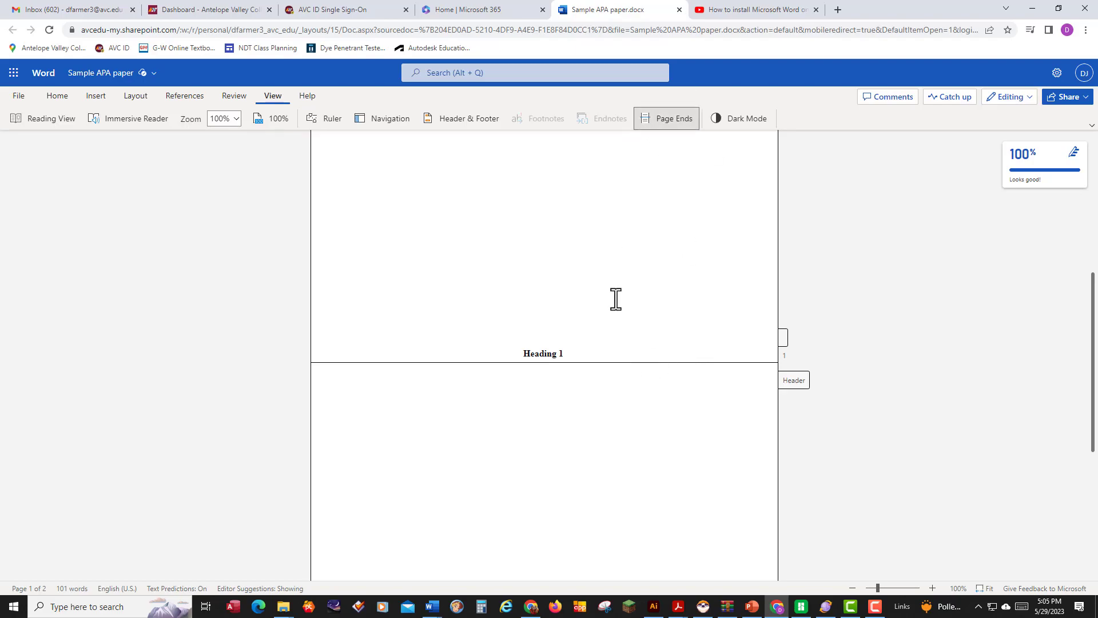
pyautogui.scroll(1, 625, 458)
pyautogui.scroll(2, 626, 454)
pyautogui.scroll(-2, 625, 455)
pyautogui.scroll(5, 629, 446)
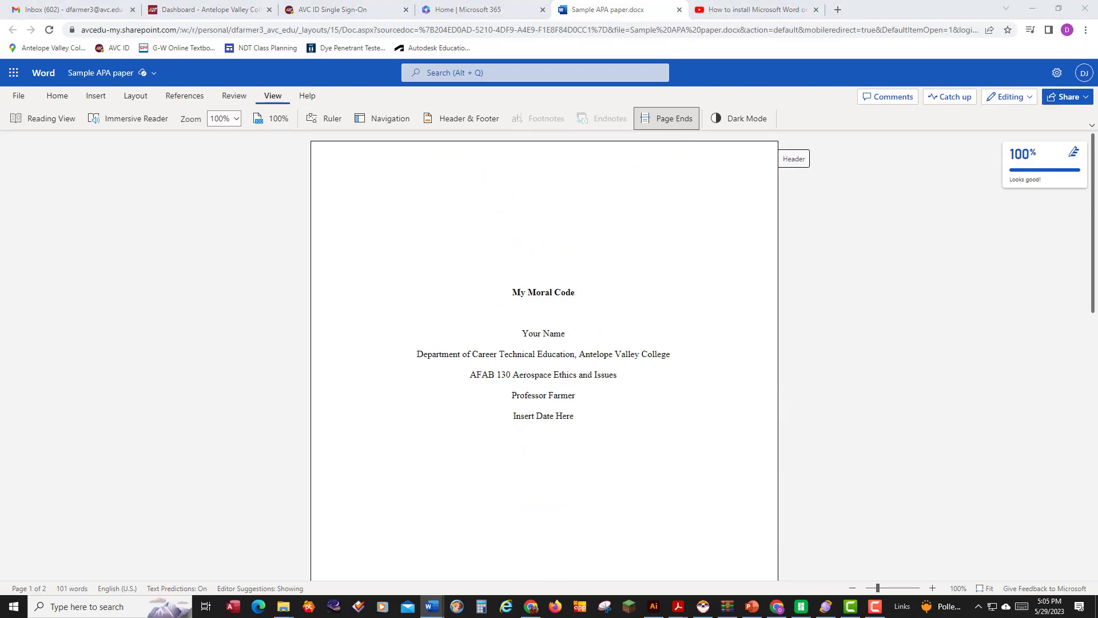
# Switch to the desktop Word copy of the paper, maximize its window and look through all its pages
pyautogui.moveTo(771, 124); pyautogui.dragTo(512, 92)
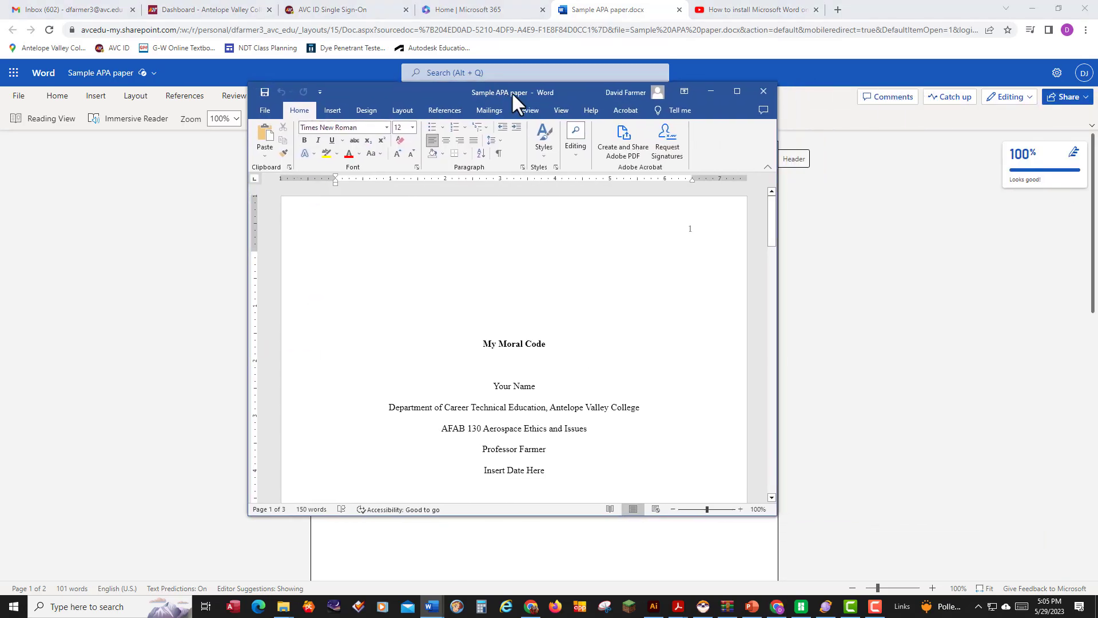
pyautogui.click(736, 91)
pyautogui.scroll(-10, 598, 284)
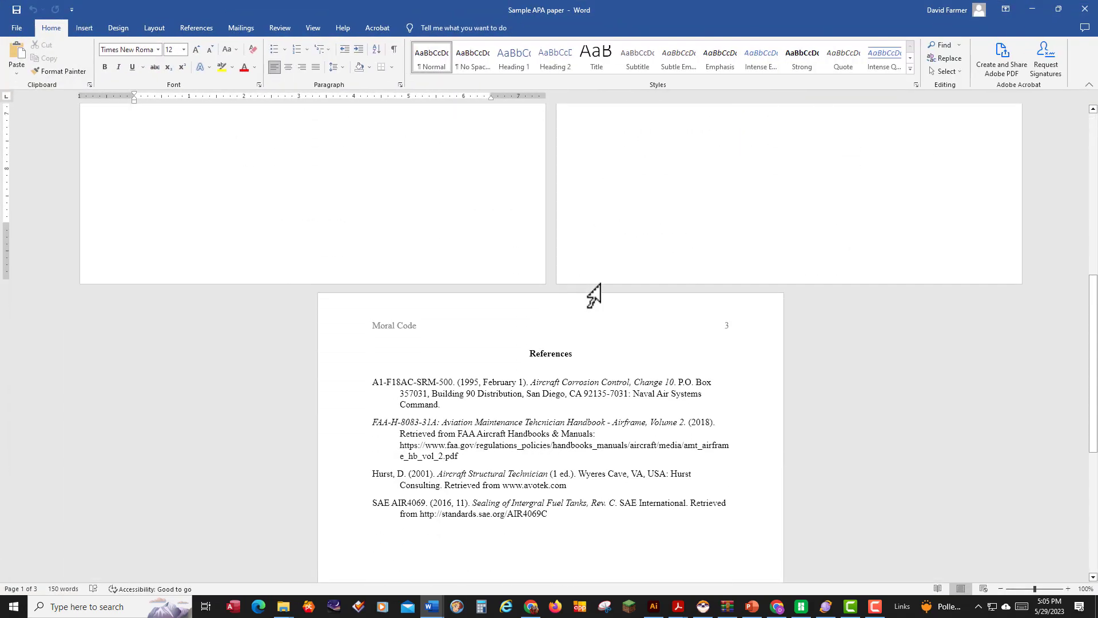
pyautogui.scroll(10, 595, 295)
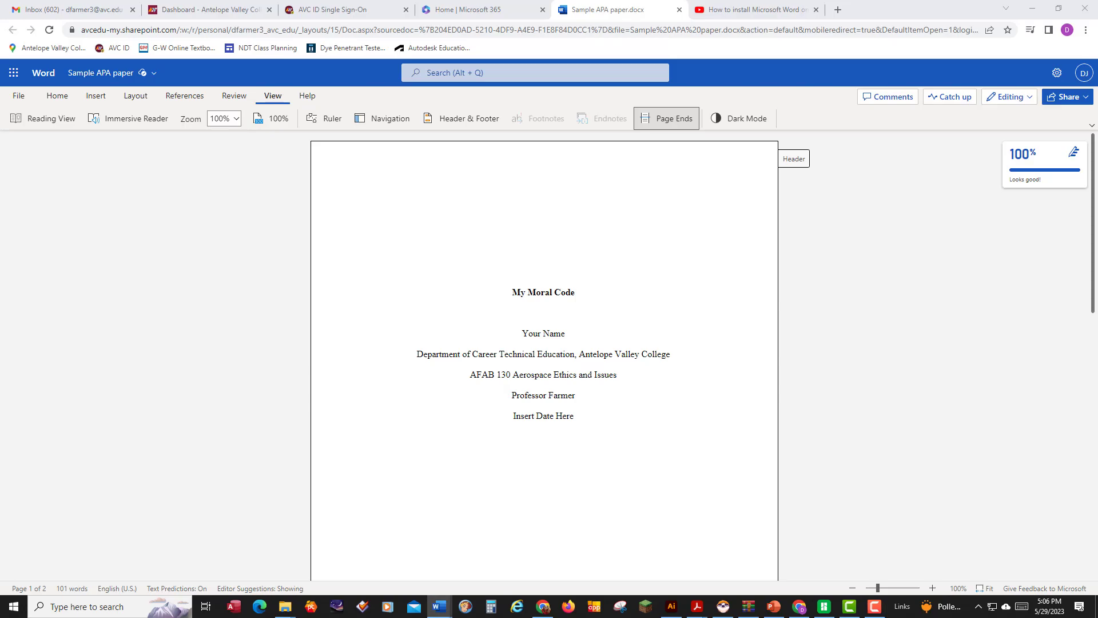
# Examine the title page and second-page headers in the desktop Word copy, and move its window off the browser
pyautogui.moveTo(756, 146); pyautogui.dragTo(584, 106)
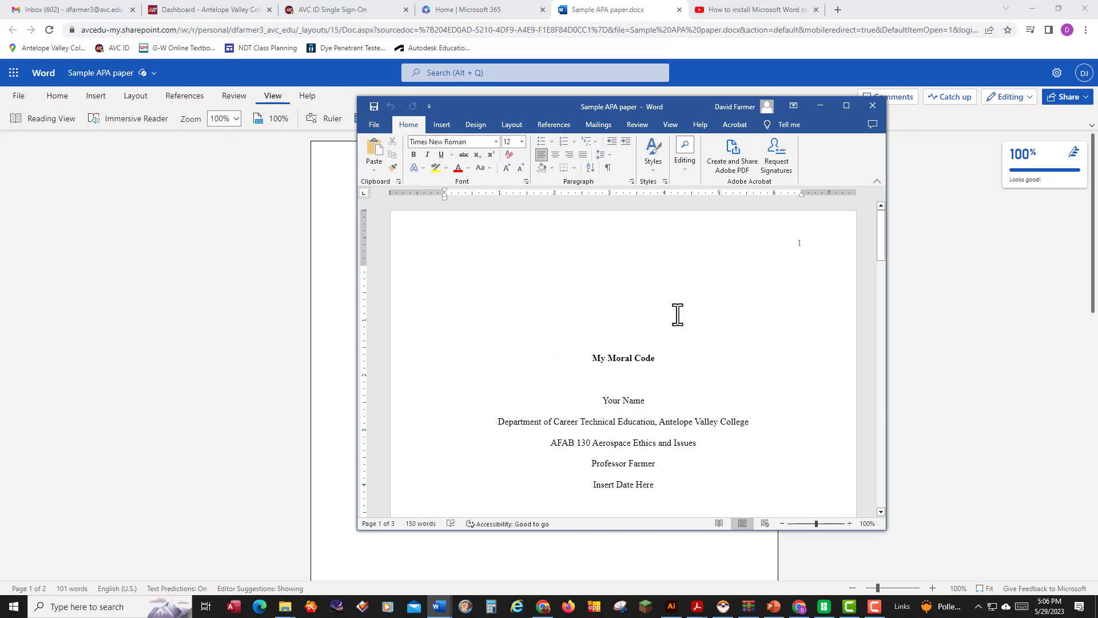
pyautogui.moveTo(695, 107); pyautogui.dragTo(1097, 123)
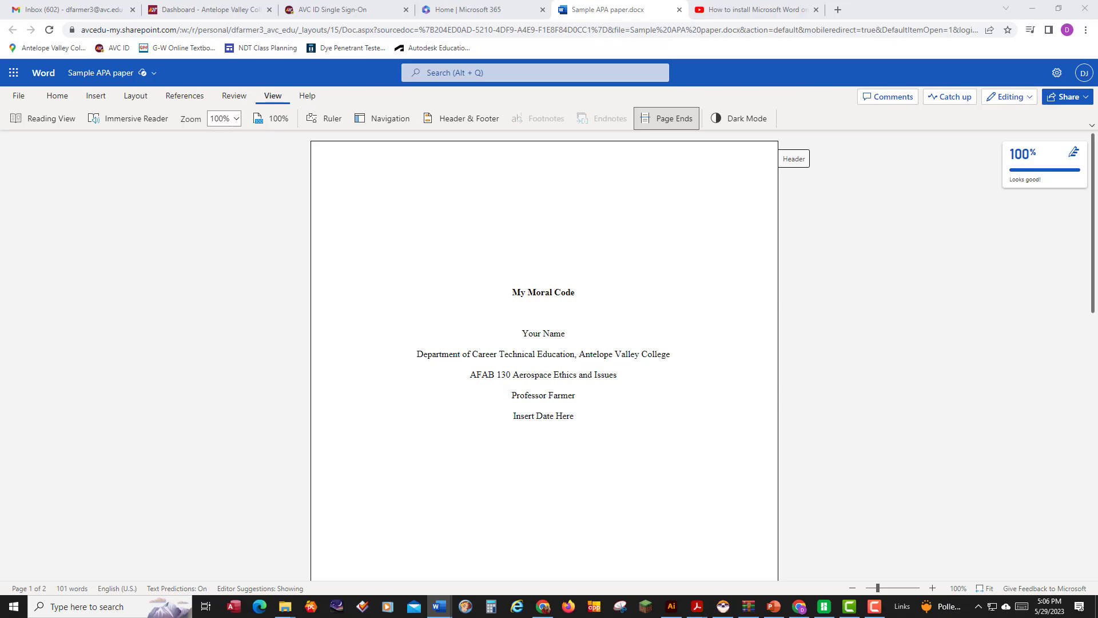
pyautogui.moveTo(1097, 137); pyautogui.dragTo(652, 111)
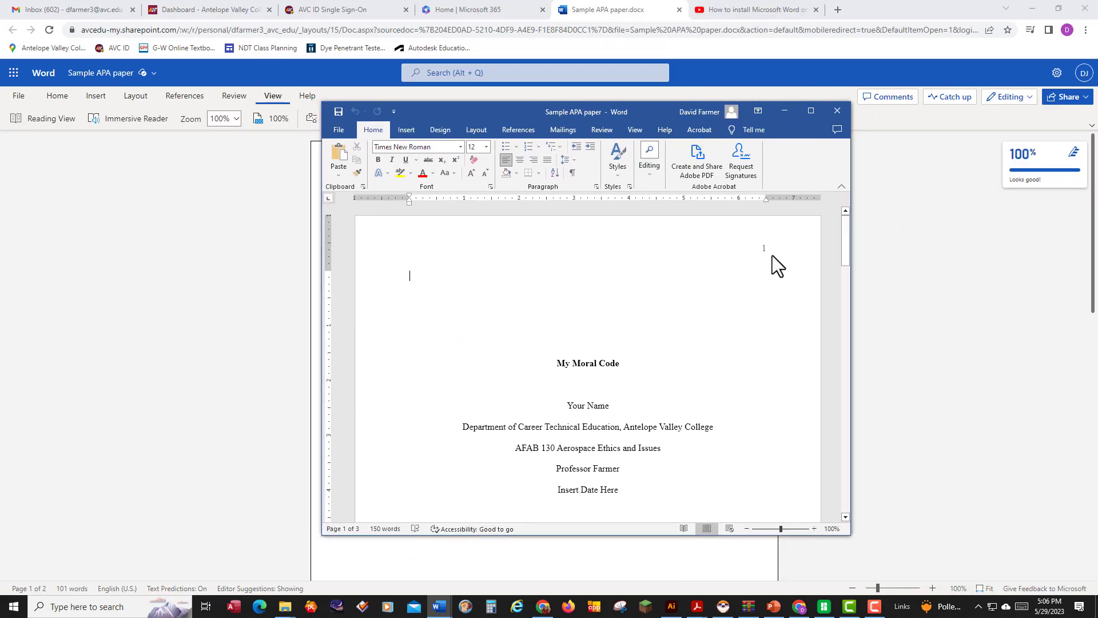
pyautogui.scroll(-9, 752, 252)
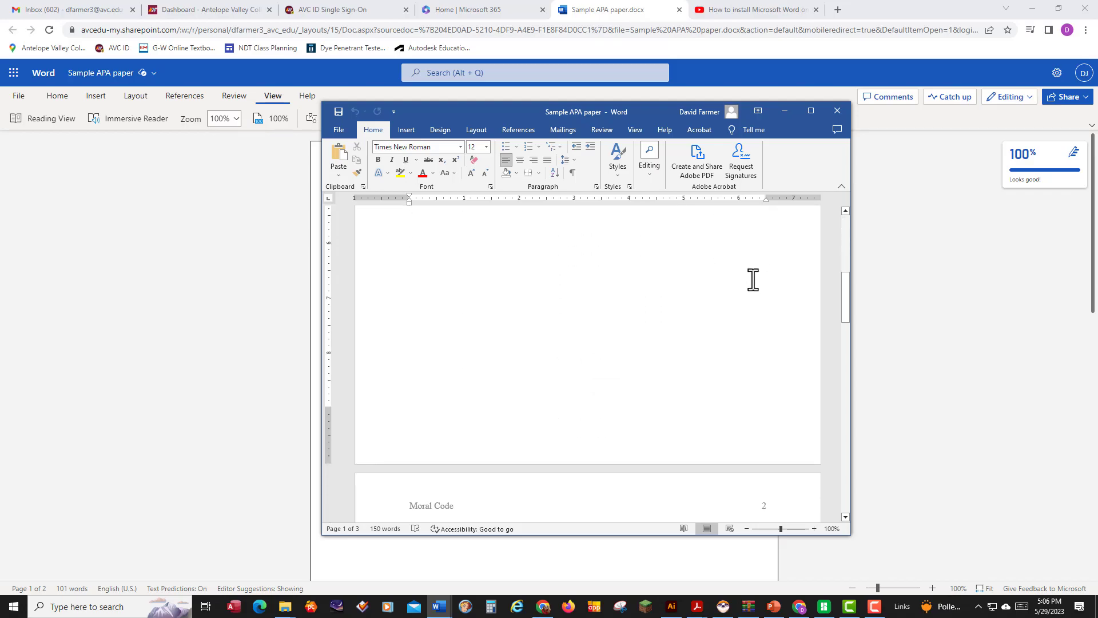
pyautogui.scroll(-5, 709, 412)
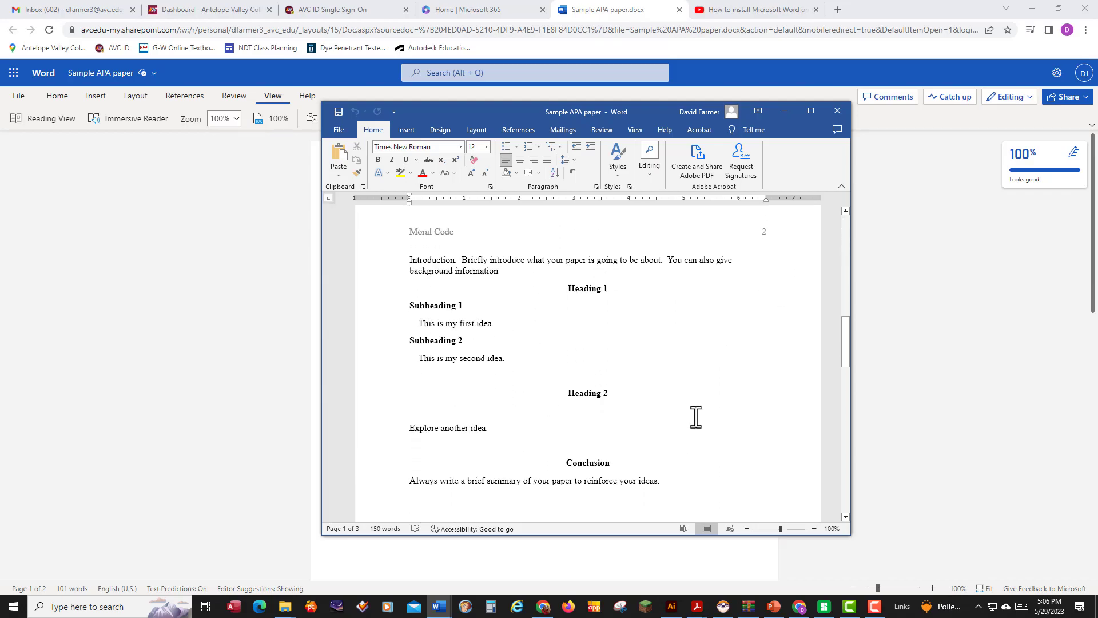
pyautogui.moveTo(648, 107); pyautogui.dragTo(1097, 240)
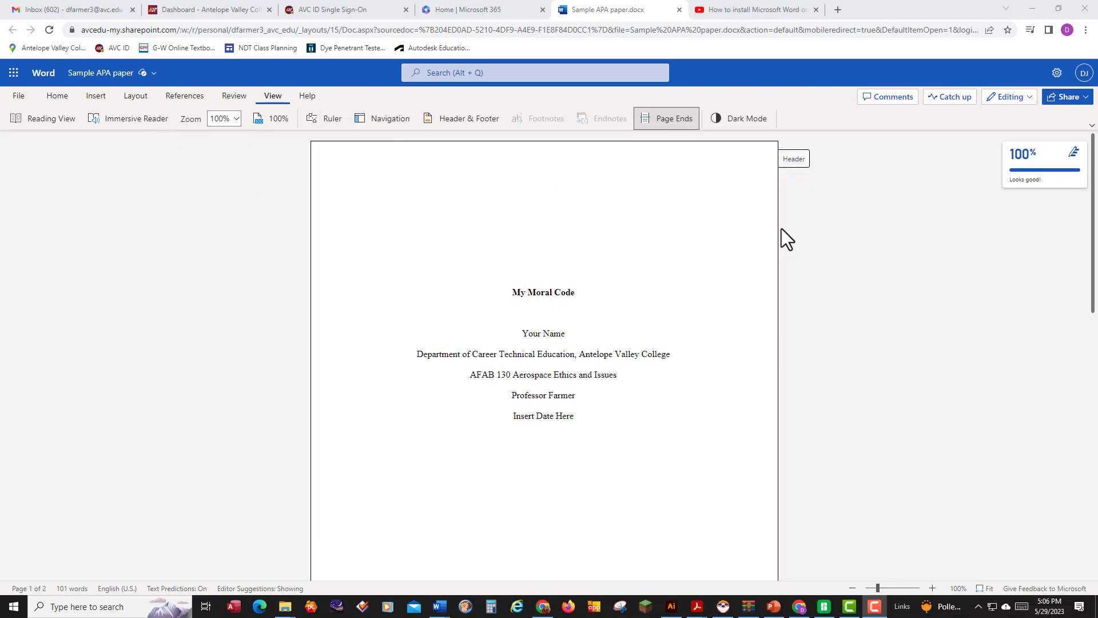
# Check the headers, page numbers and references in Reading View, and return the document to browser editing
pyautogui.scroll(-6, 492, 437)
pyautogui.scroll(6, 491, 436)
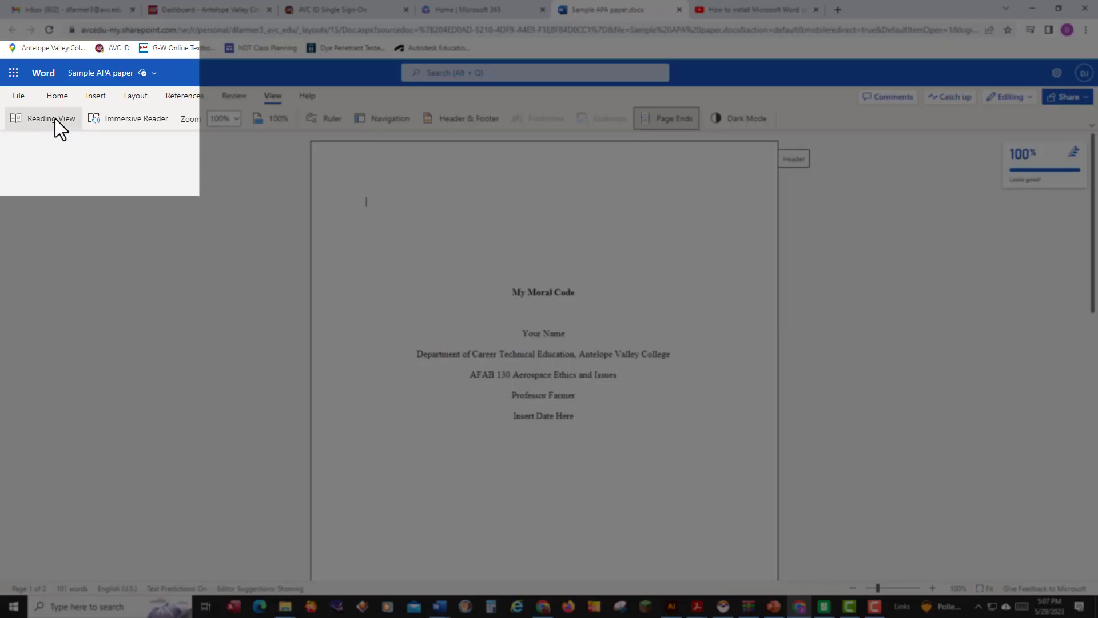
pyautogui.click(55, 119)
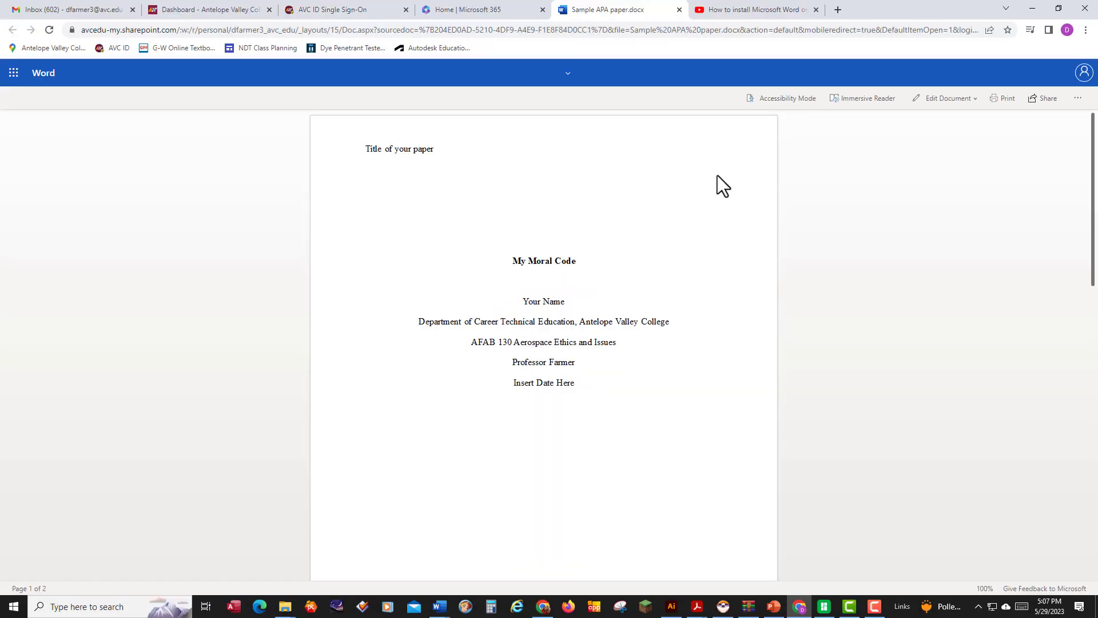
pyautogui.scroll(-6, 717, 175)
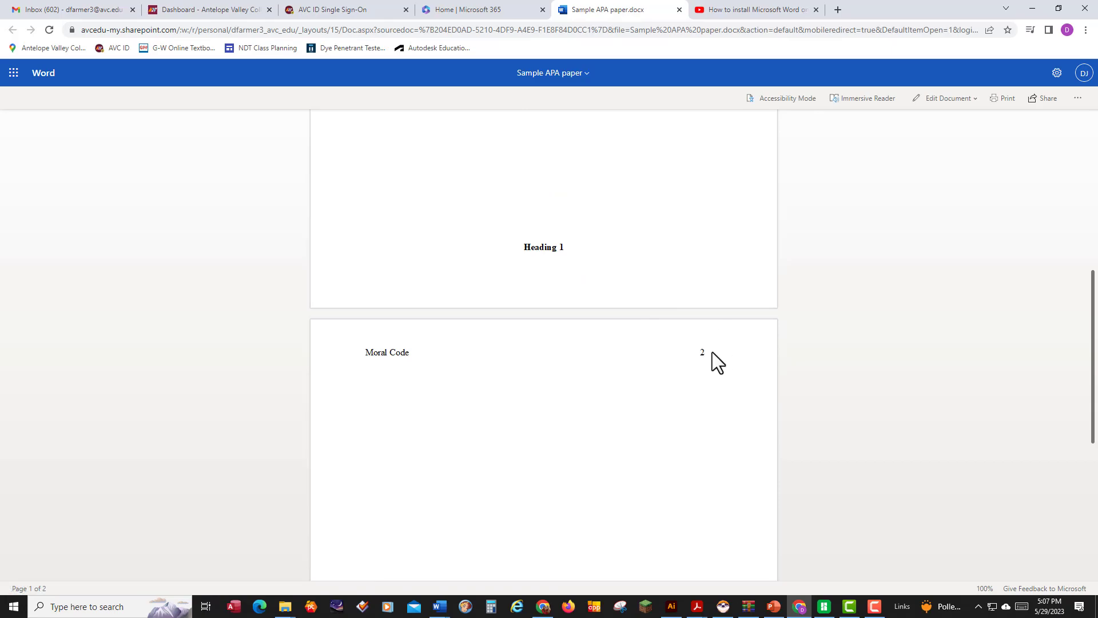
pyautogui.scroll(-3, 492, 412)
pyautogui.scroll(-2, 499, 410)
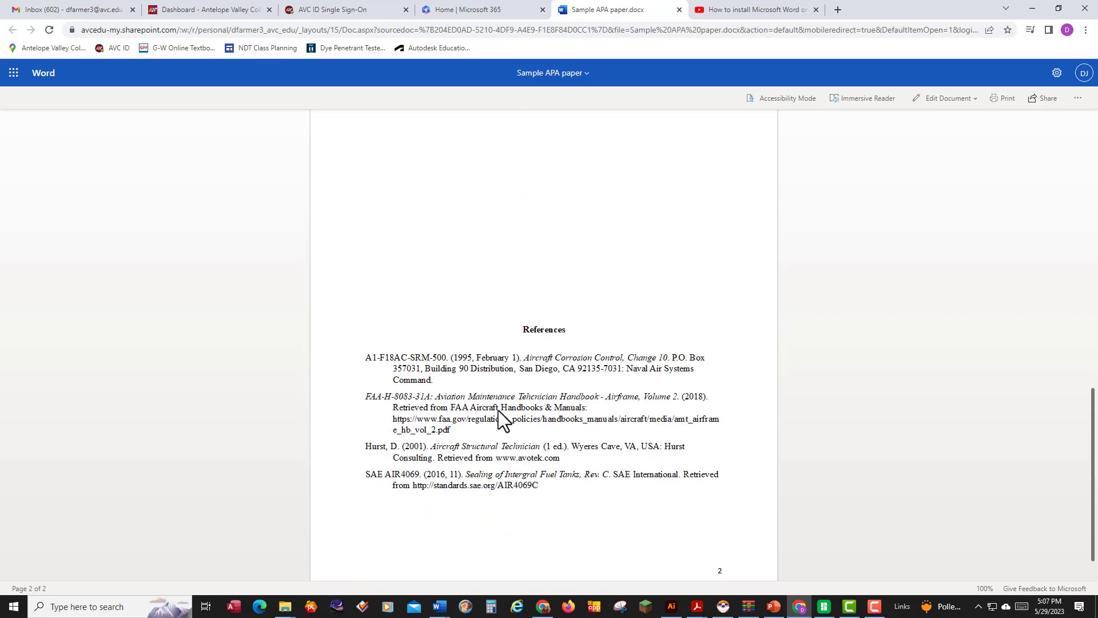
pyautogui.tripleClick(530, 371)
pyautogui.scroll(-1, 558, 423)
pyautogui.scroll(11, 503, 337)
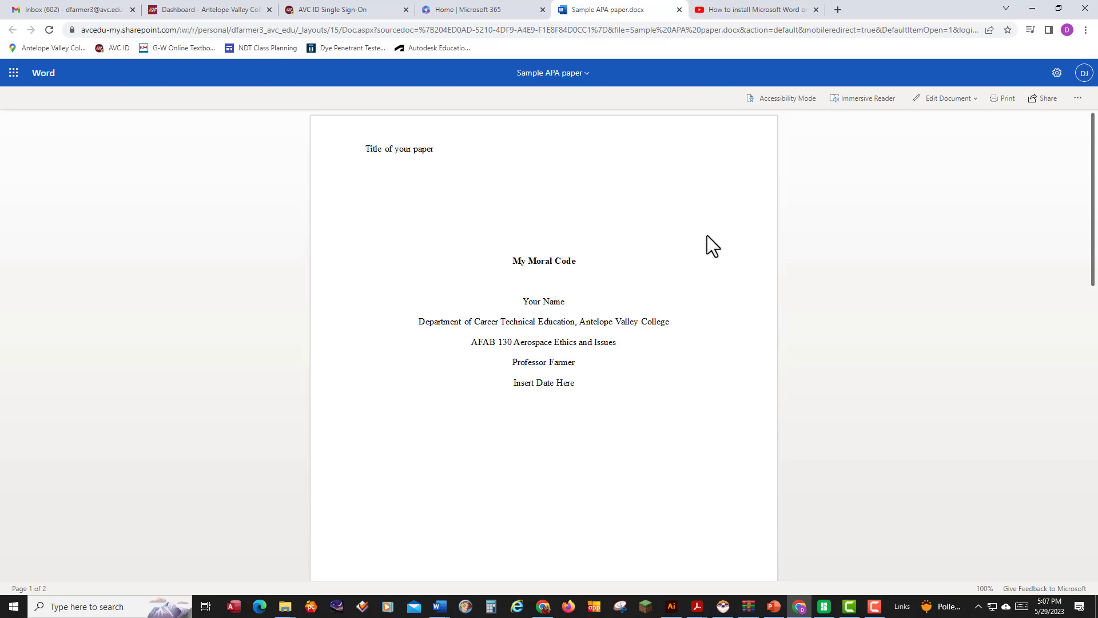
pyautogui.click(939, 97)
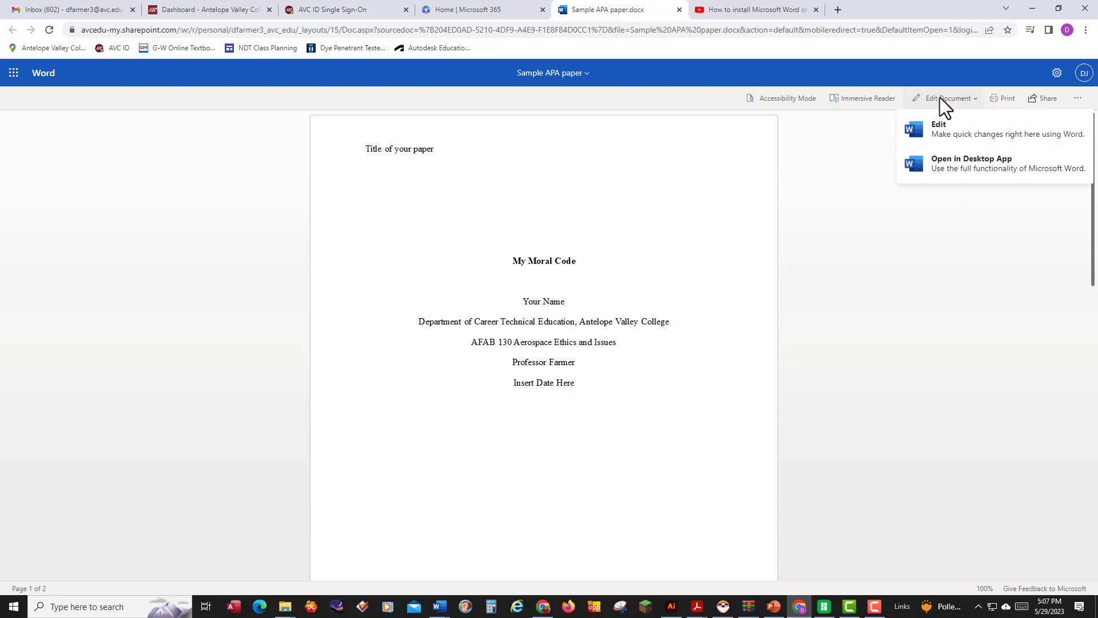
pyautogui.click(938, 127)
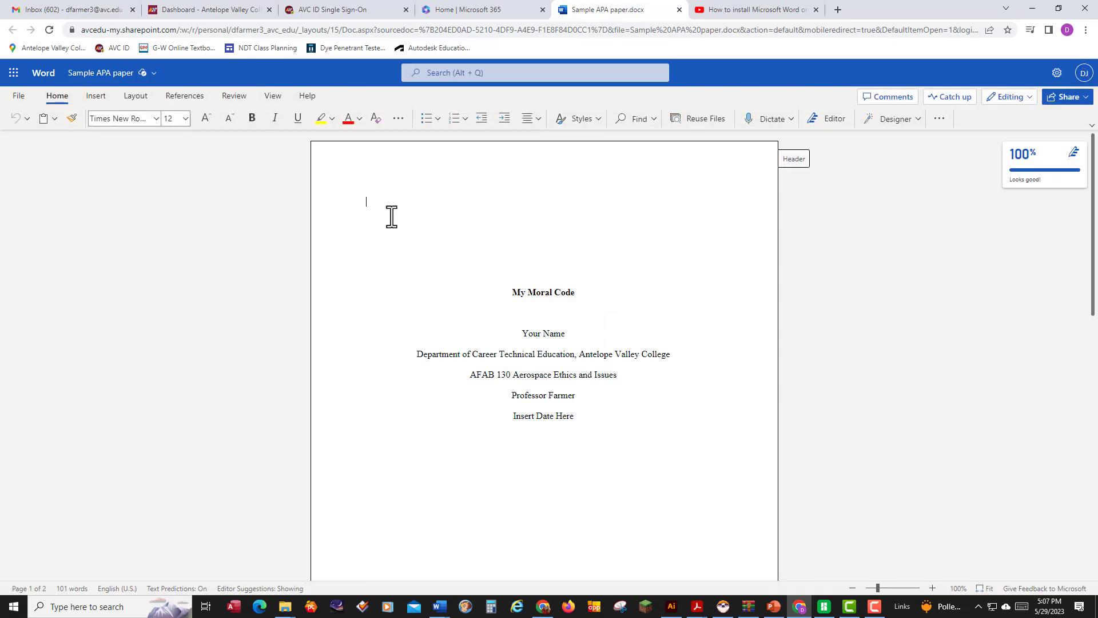
# Preview the printed pages of the paper, cancel printing and close the print dialog
pyautogui.click(19, 95)
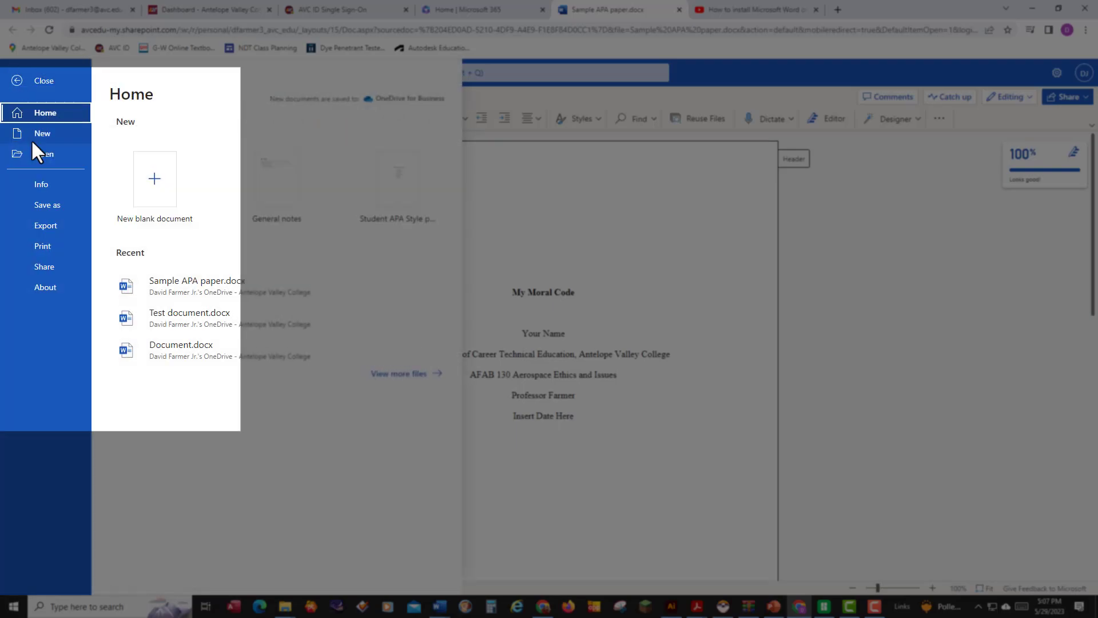
pyautogui.click(60, 245)
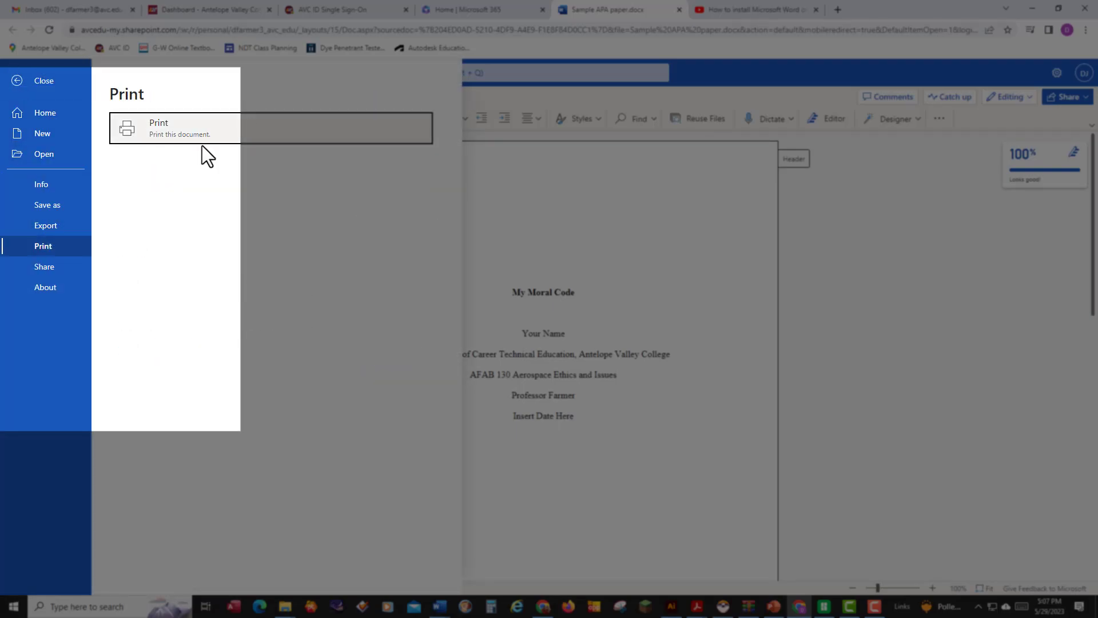
pyautogui.click(187, 128)
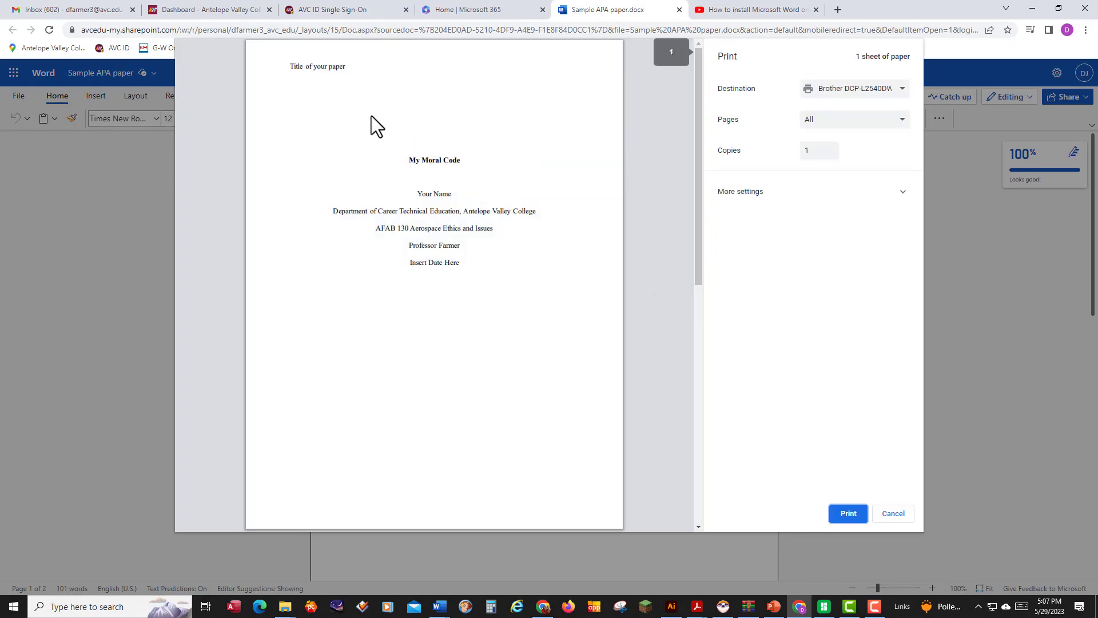
pyautogui.scroll(-1, 384, 397)
pyautogui.scroll(-7, 383, 397)
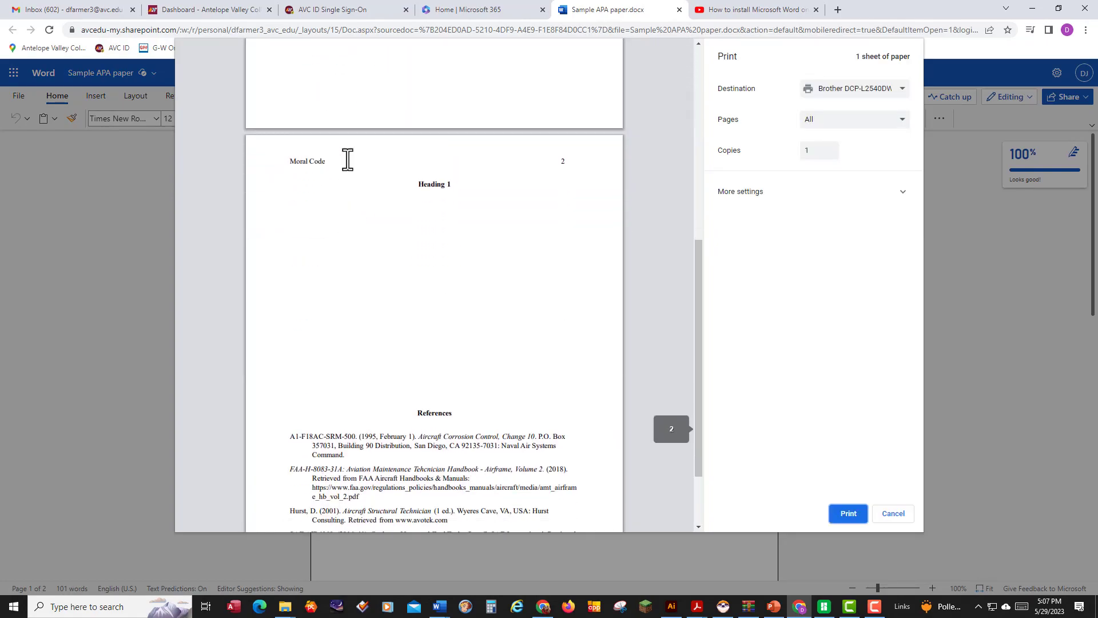
pyautogui.click(893, 513)
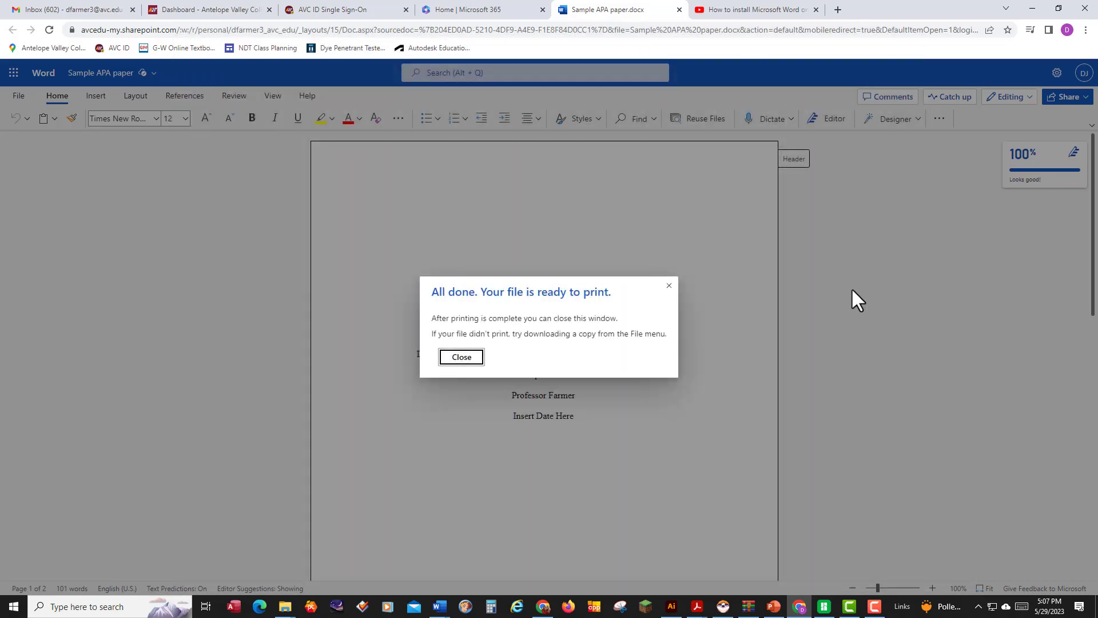
pyautogui.click(668, 286)
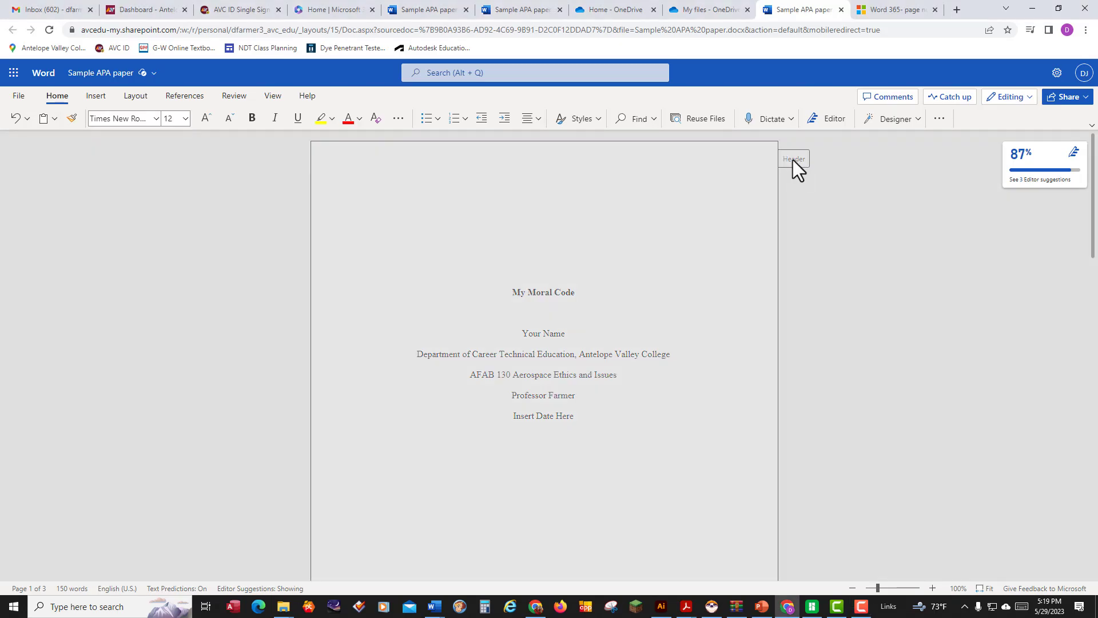
# Open the header area and delete the existing content of the First Page and Other Pages headers
pyautogui.click(794, 161)
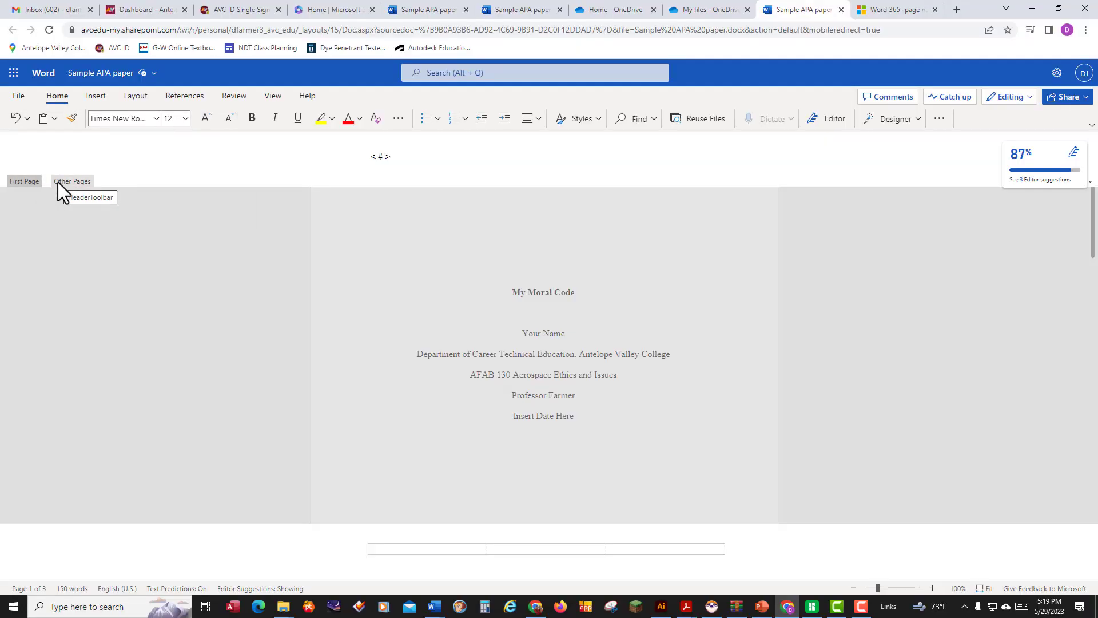
pyautogui.moveTo(410, 156); pyautogui.dragTo(245, 128)
pyautogui.press('Delete')
pyautogui.click(60, 179)
pyautogui.moveTo(405, 155); pyautogui.dragTo(345, 138)
pyautogui.press('Delete')
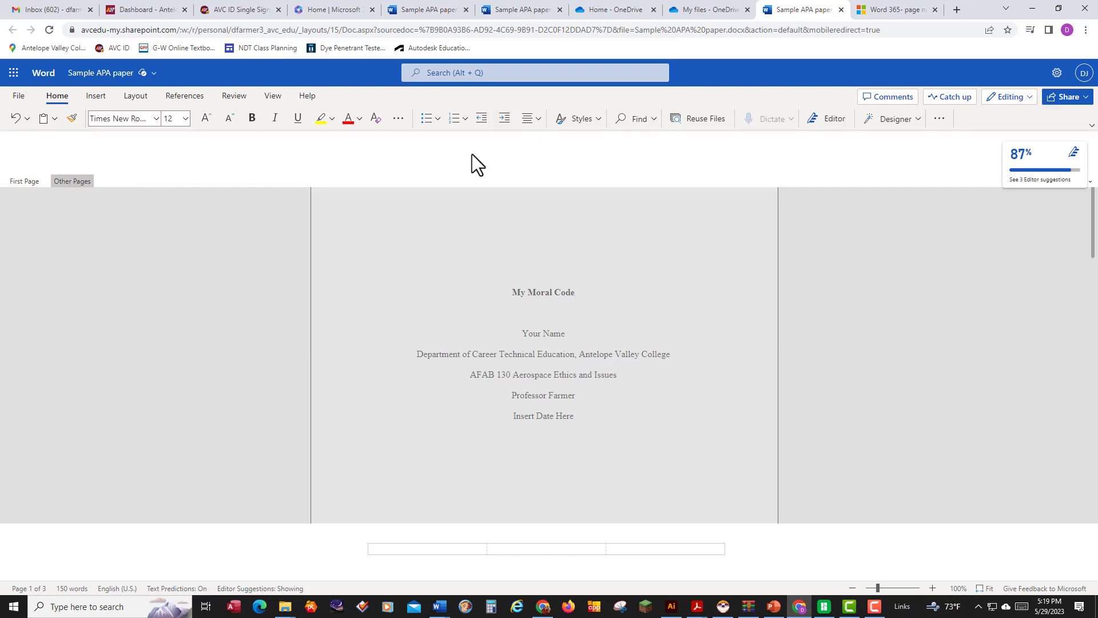
# Enter "Put your title here" as left-aligned text in the Other Pages header
pyautogui.write('Put your title here')
pyautogui.click(538, 119)
pyautogui.click(530, 164)
pyautogui.tripleClick(418, 147)
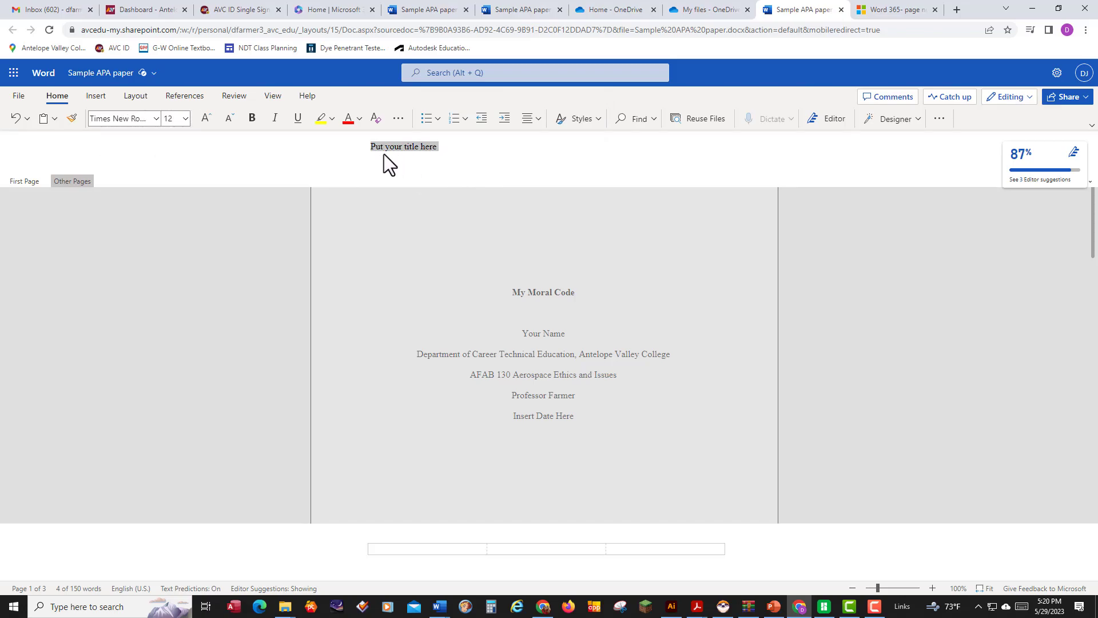
pyautogui.click(440, 147)
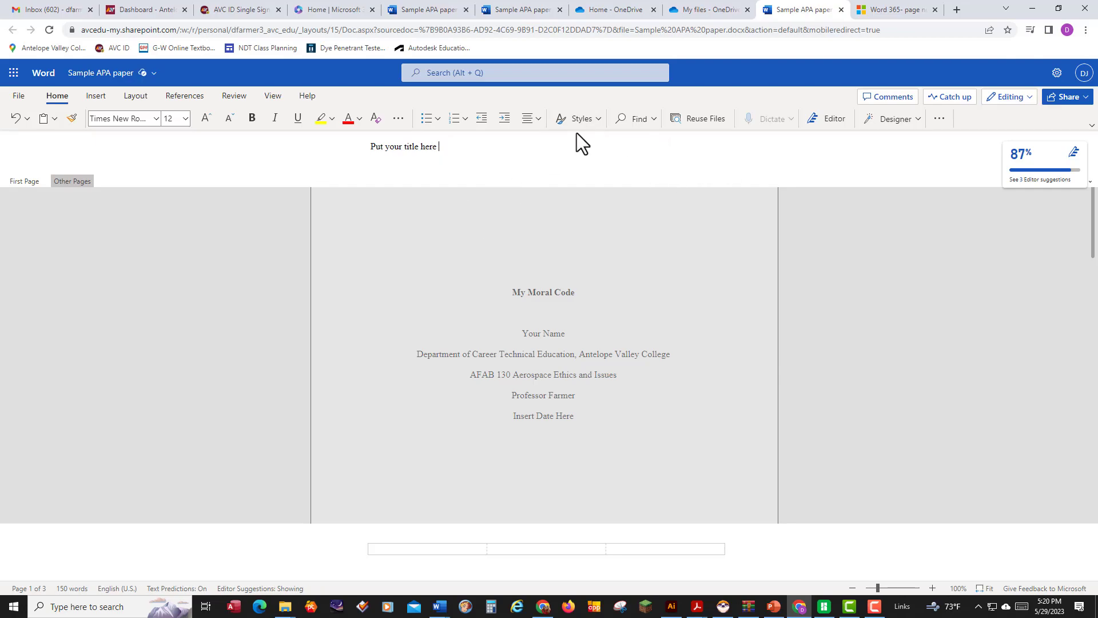
# Add a right-aligned page number to the Other Pages header and join the title onto the same line
pyautogui.click(96, 96)
pyautogui.click(678, 119)
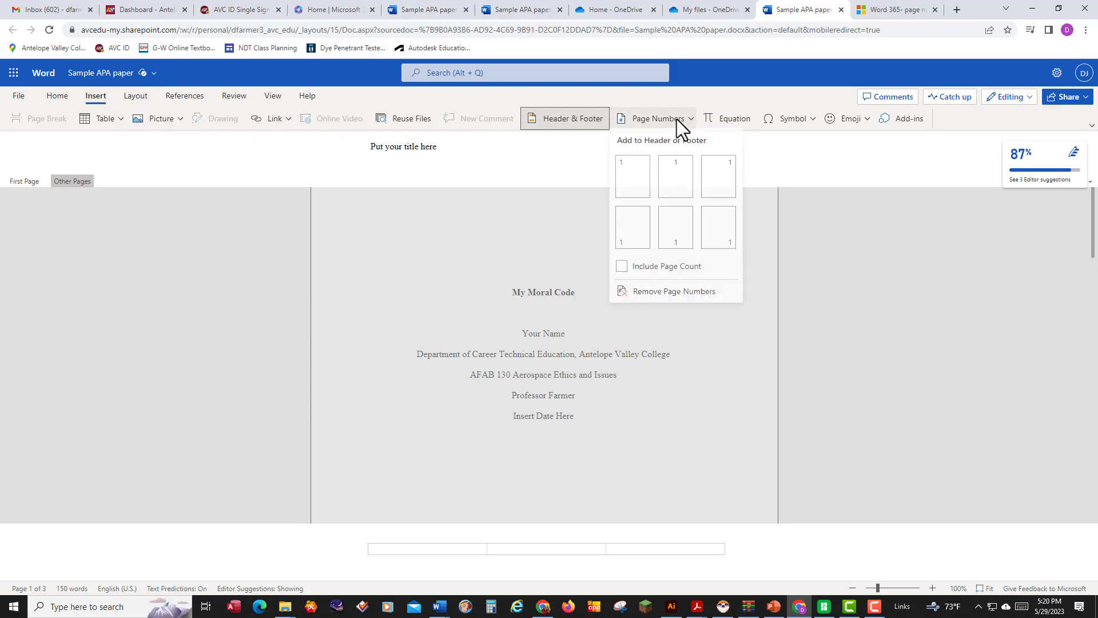
pyautogui.click(719, 176)
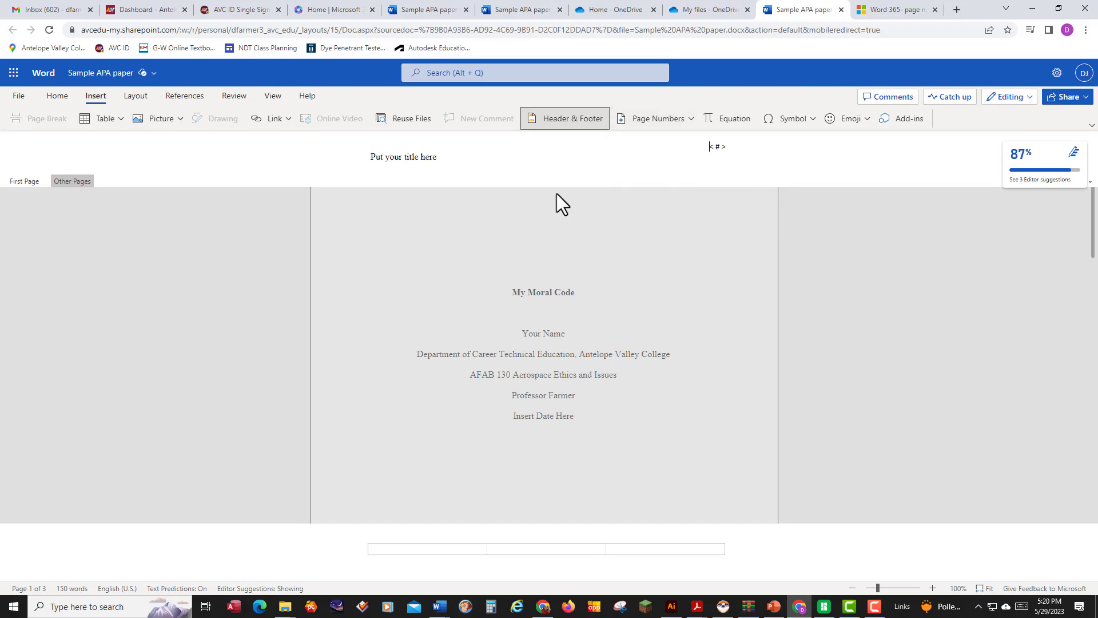
pyautogui.click(370, 156)
pyautogui.press('BackSpace')
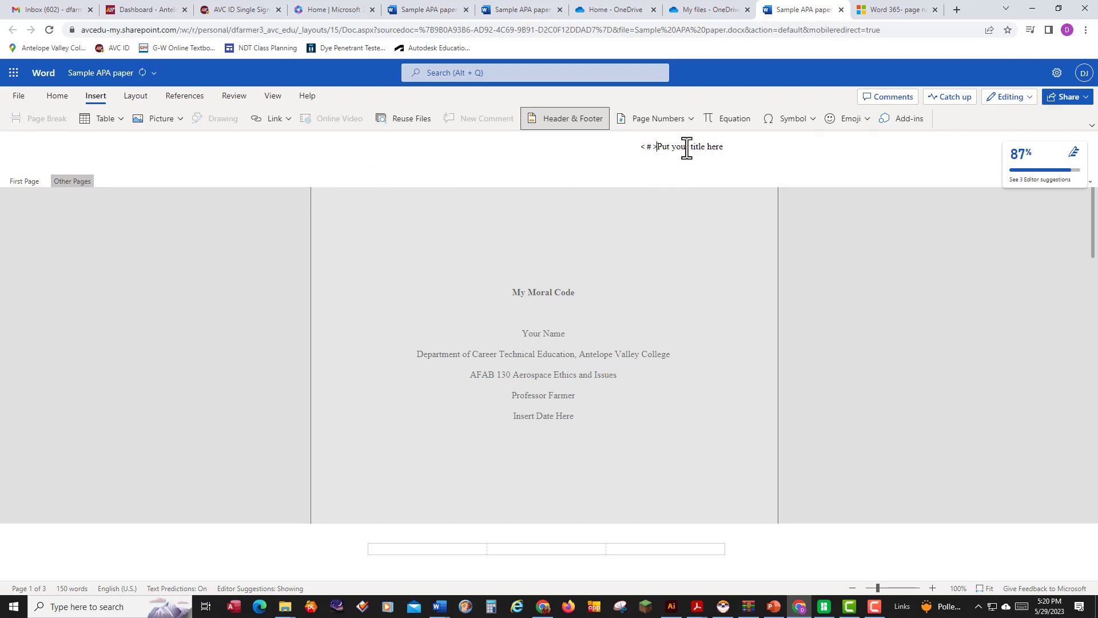
# Move the text "Put your title here" in front of the page number in the Other Pages header
pyautogui.moveTo(690, 150); pyautogui.dragTo(658, 150)
pyautogui.hotkey('ctrl', 'c')
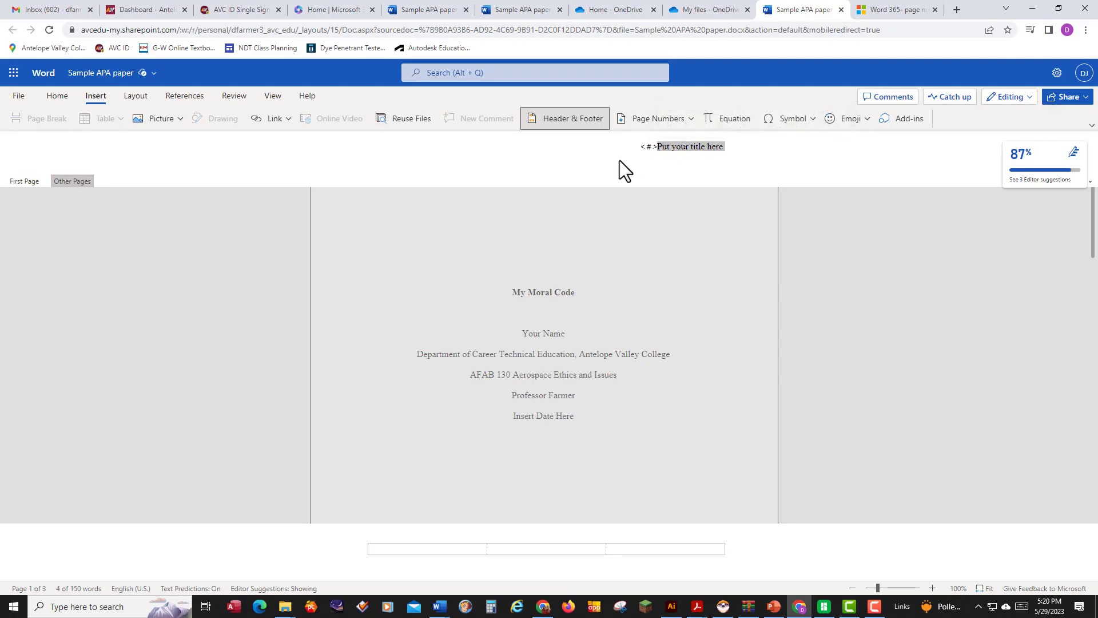
pyautogui.press('BackSpace')
pyautogui.hotkey('ctrl', 'v')
pyautogui.click(643, 151)
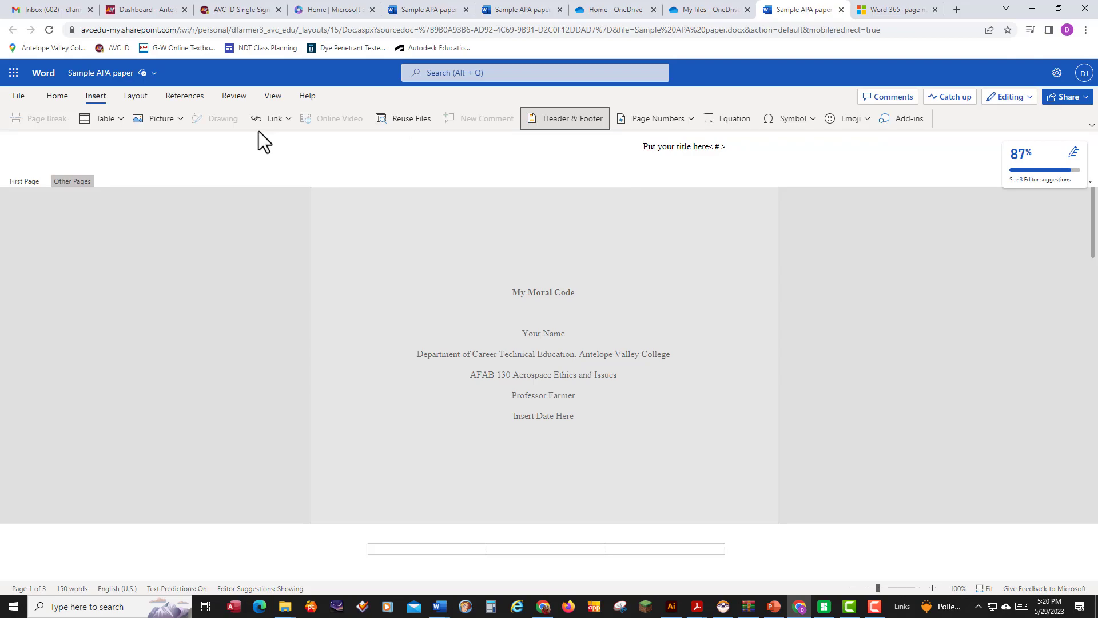
# Left-align the Other Pages header line, space the page number over to the right margin, and close the header area
pyautogui.click(58, 96)
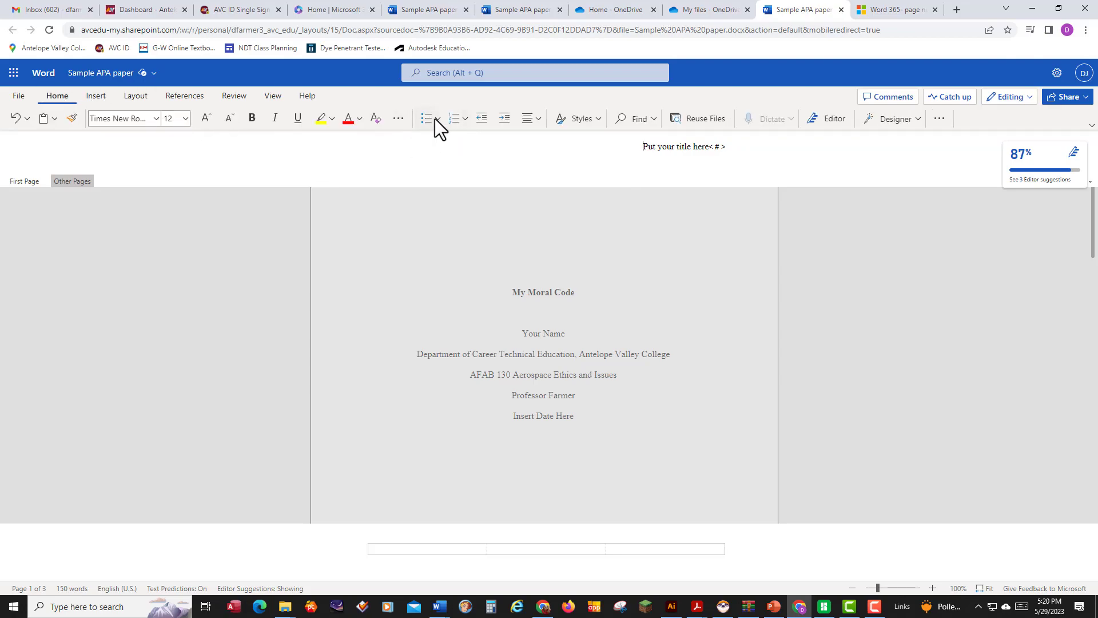
pyautogui.click(539, 118)
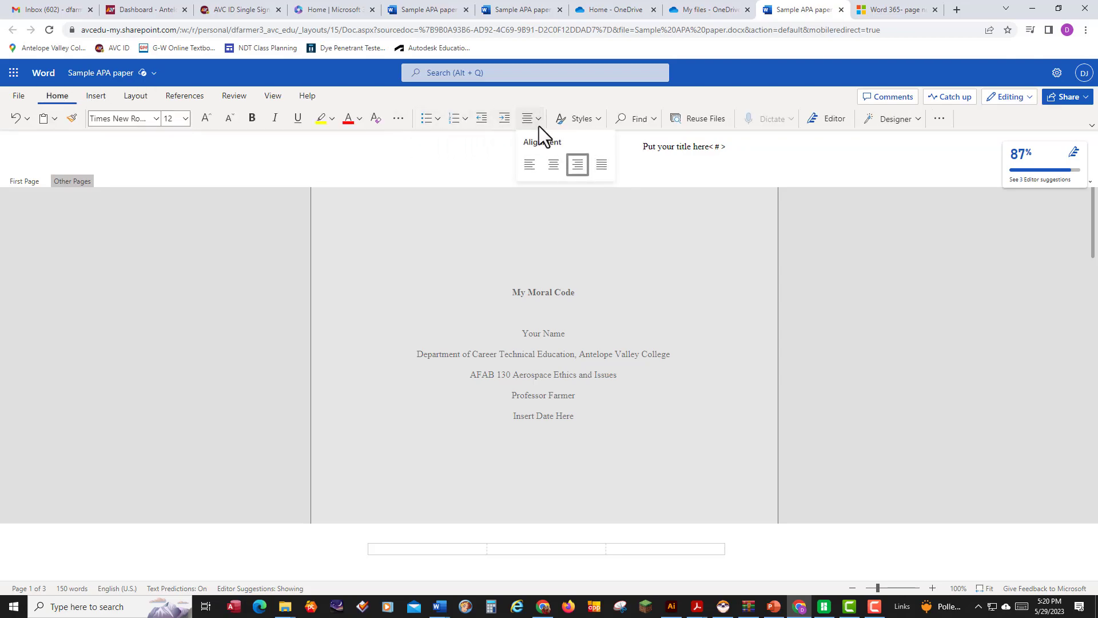
pyautogui.click(526, 165)
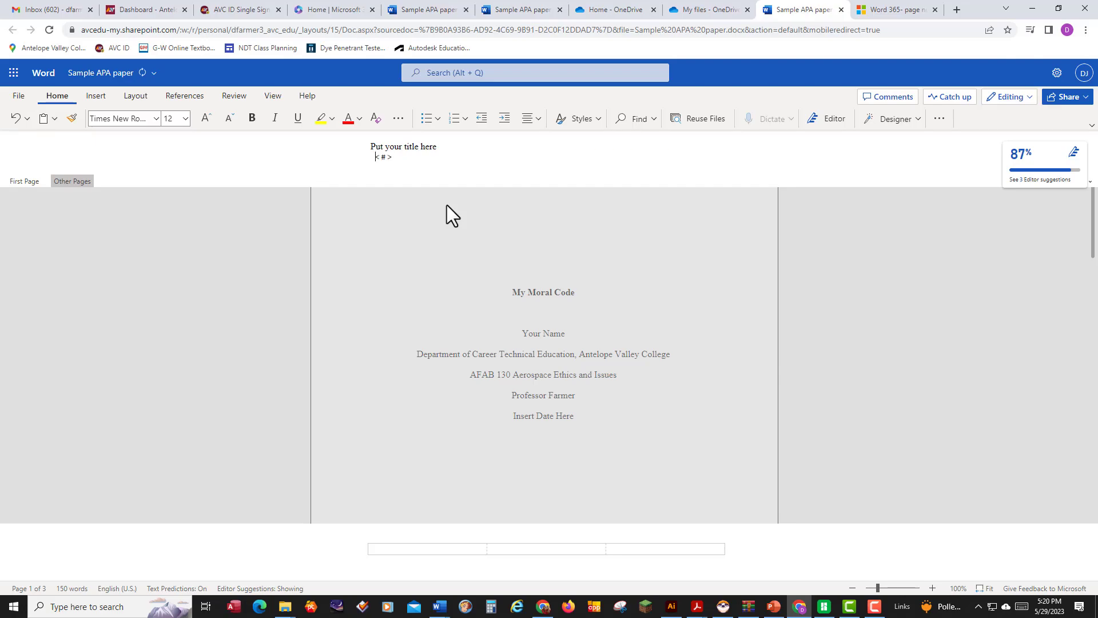
pyautogui.press('BackSpace')
pyautogui.press('BackSpace')
pyautogui.click(883, 333)
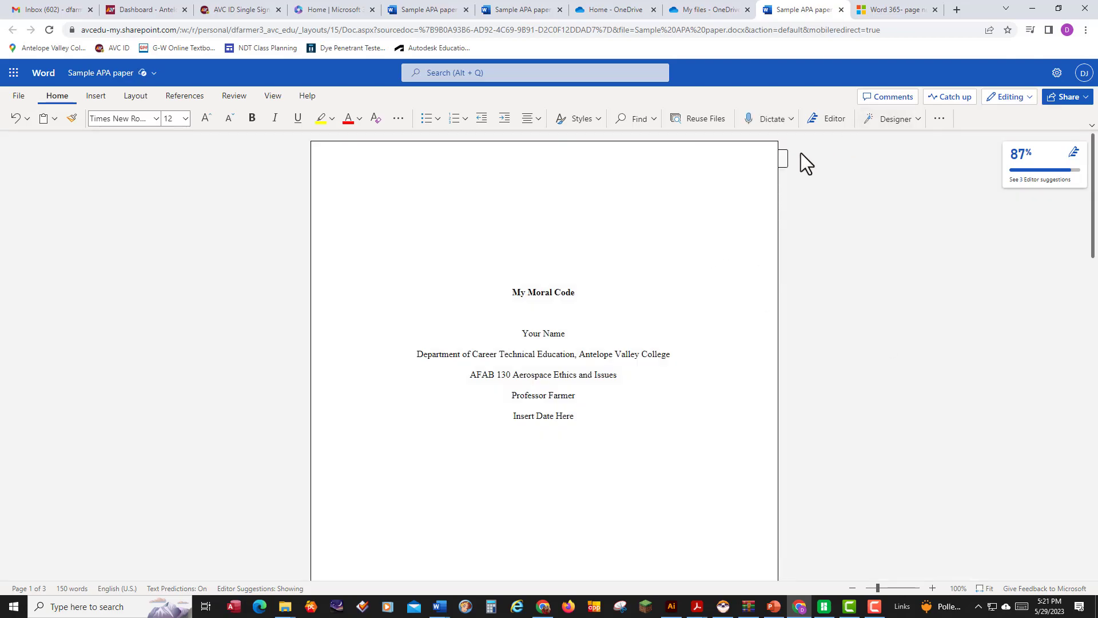
# Check the title and page number in the second page's header in Reading View, and return to browser editing
pyautogui.click(269, 98)
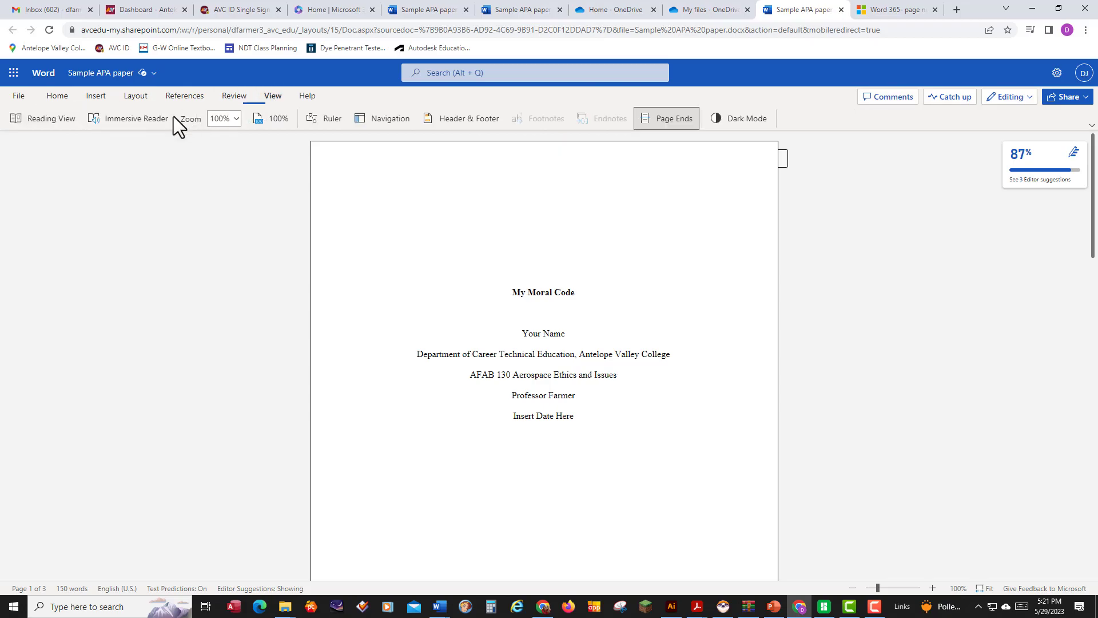
pyautogui.click(64, 123)
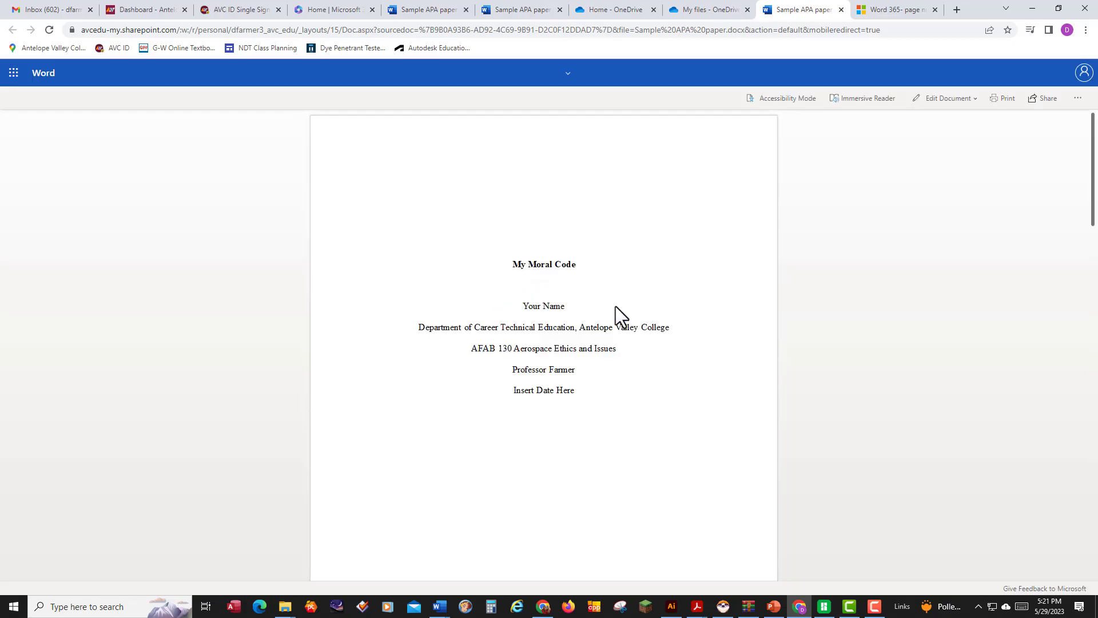
pyautogui.scroll(-7, 552, 240)
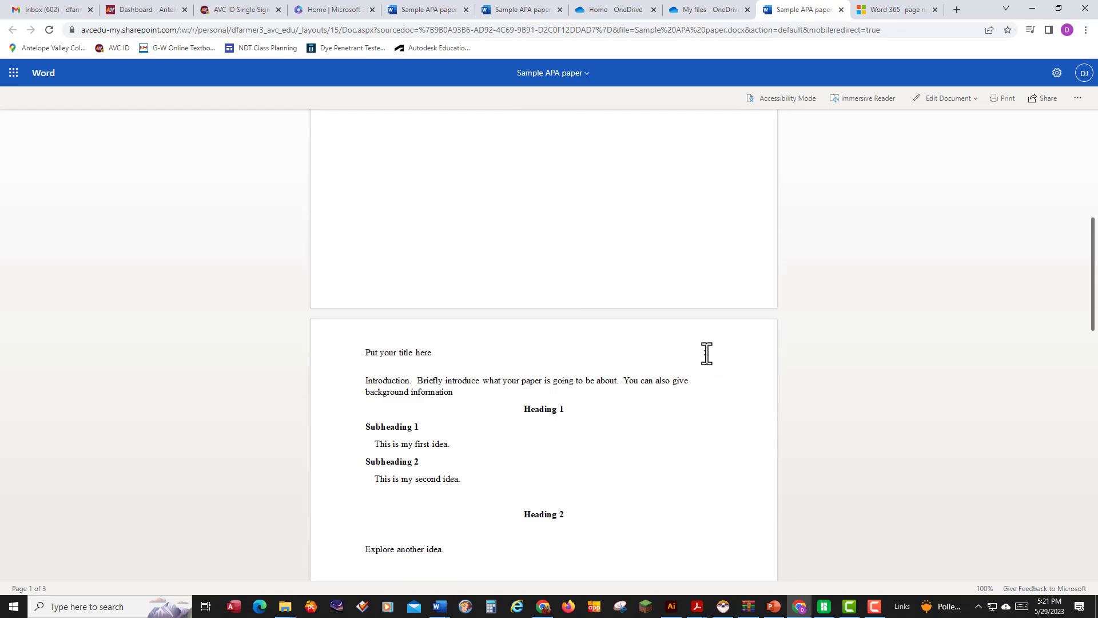
pyautogui.hotkey('ctrl', '+')
pyautogui.hotkey('ctrl', '+')
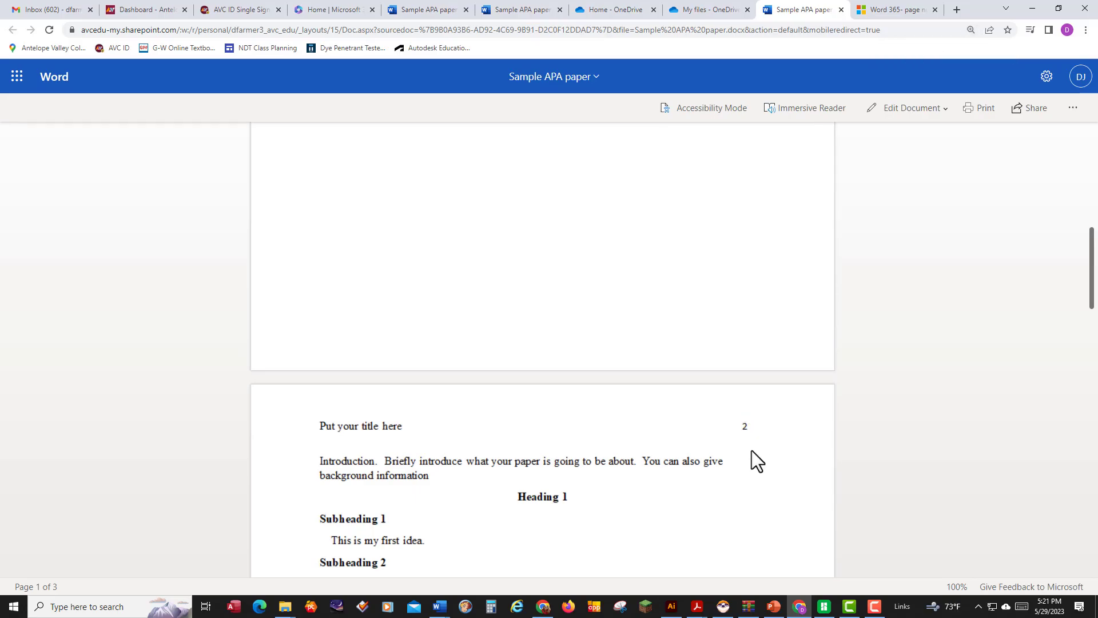
pyautogui.hotkey('ctrl', '-')
pyautogui.hotkey('ctrl', '-')
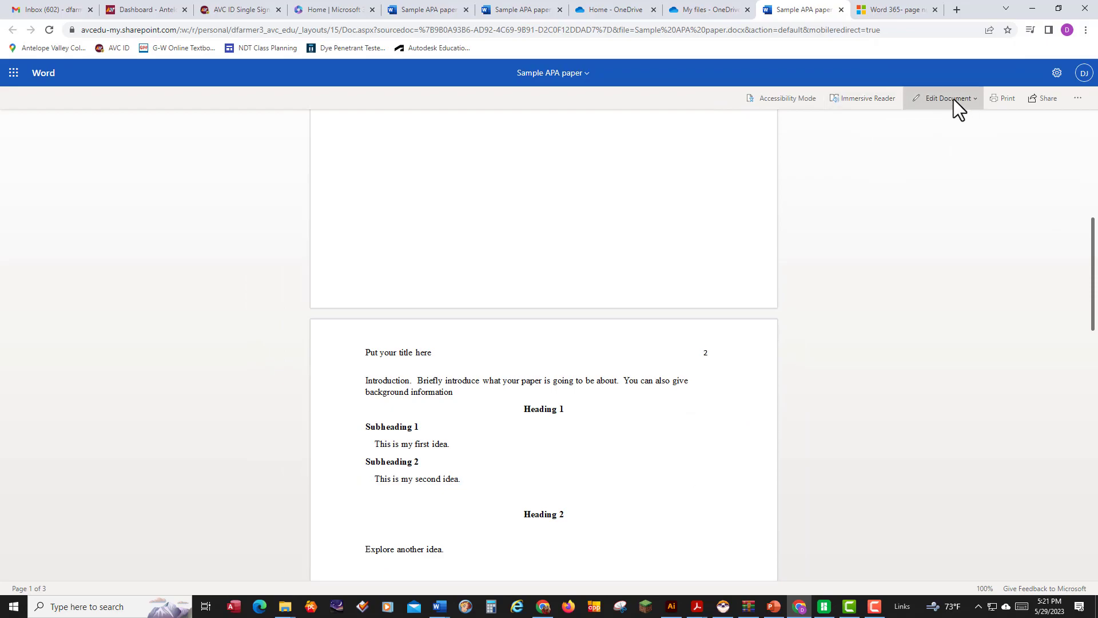
pyautogui.click(953, 98)
pyautogui.click(940, 131)
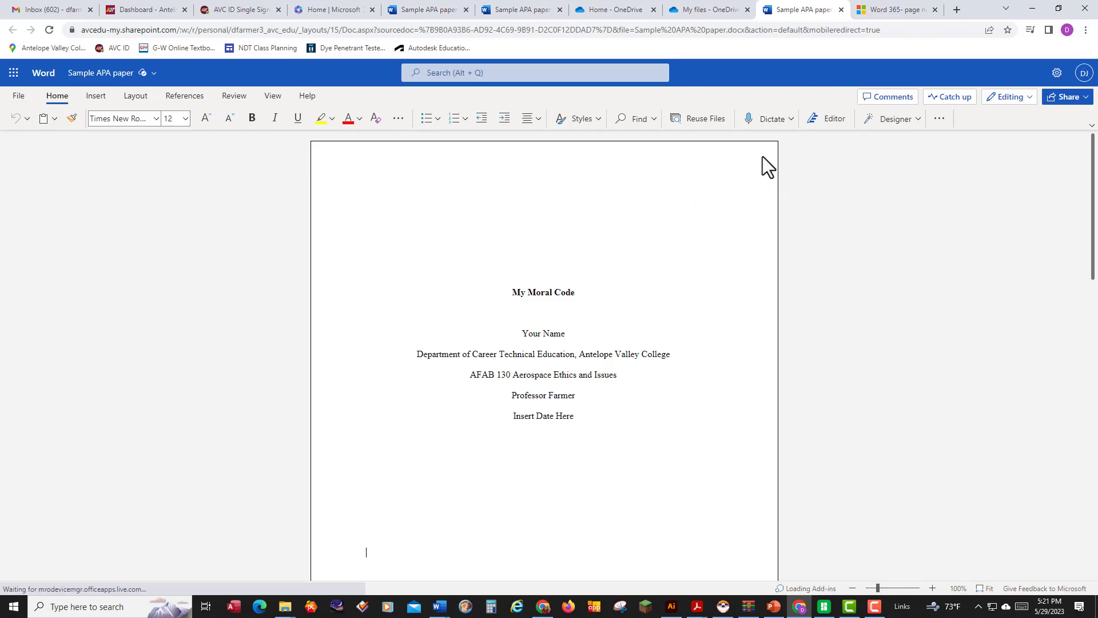
# Format the page number in the Other Pages header as 12 pt Times New Roman
pyautogui.click(793, 161)
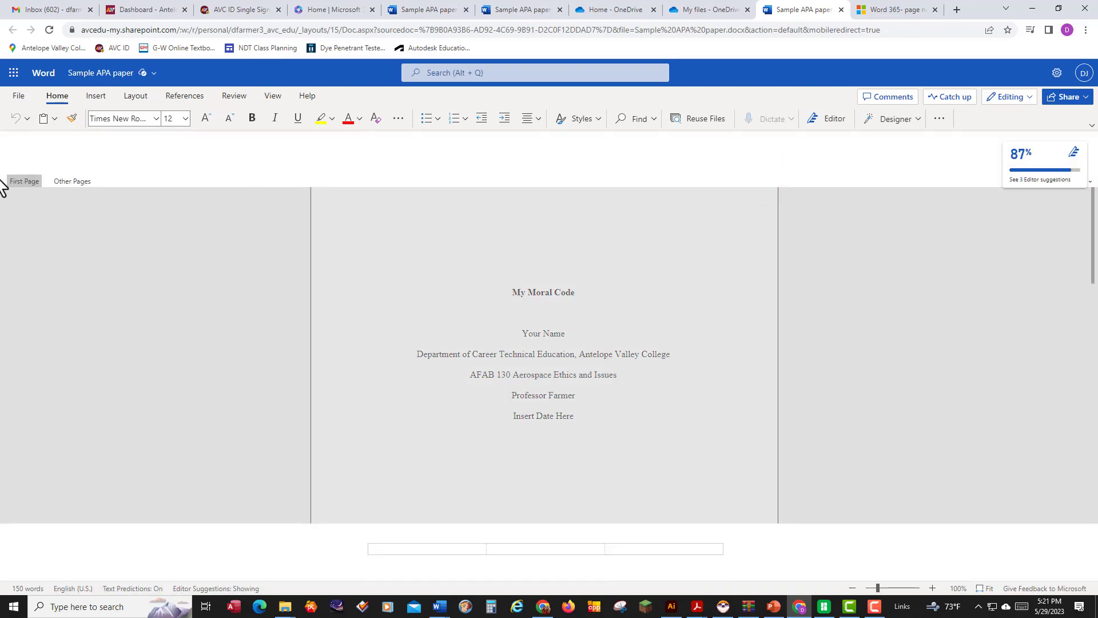
pyautogui.click(81, 182)
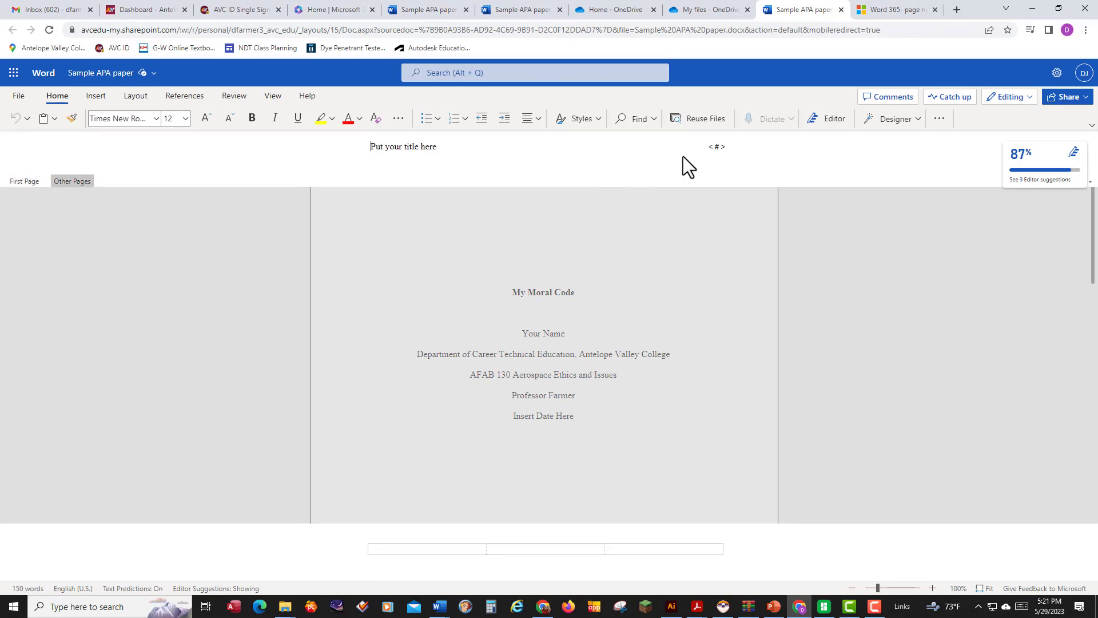
pyautogui.click(715, 146)
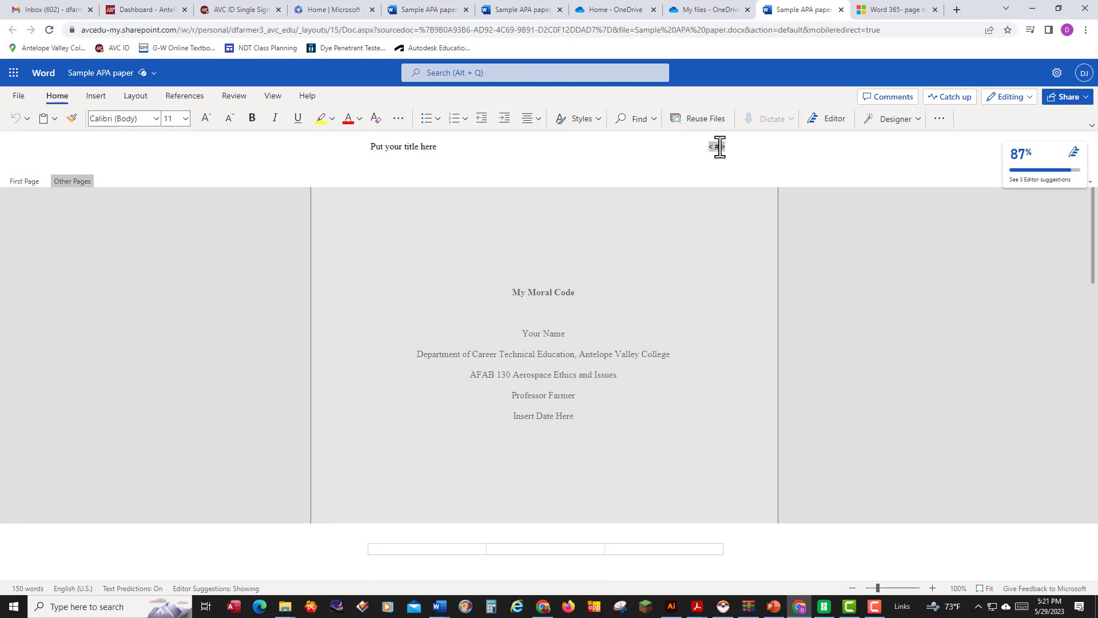
pyautogui.click(698, 189)
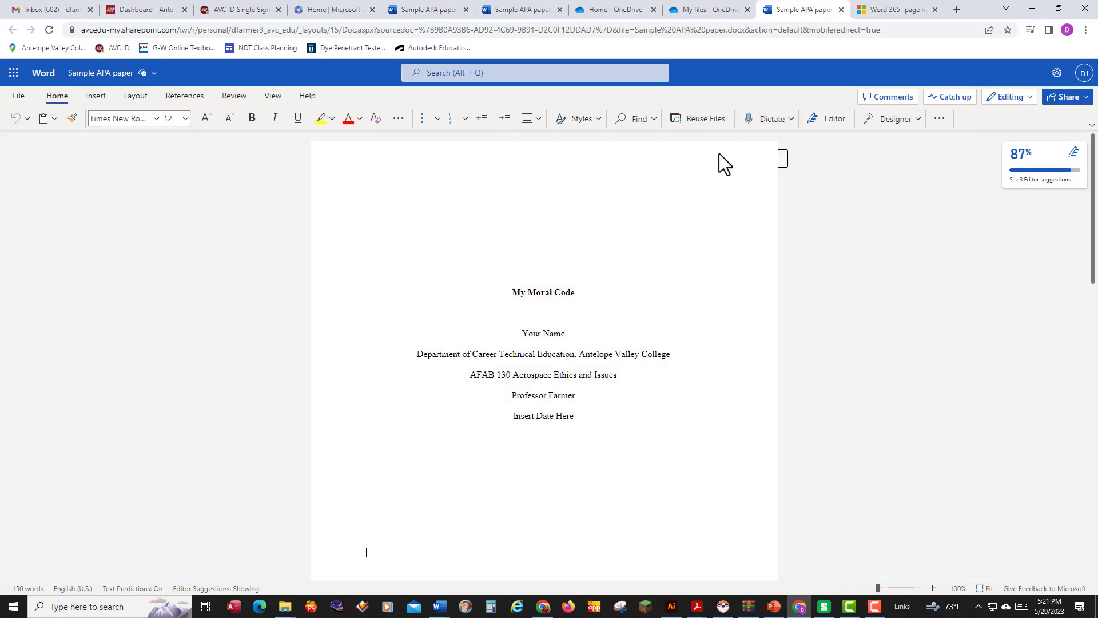
pyautogui.doubleClick(757, 169)
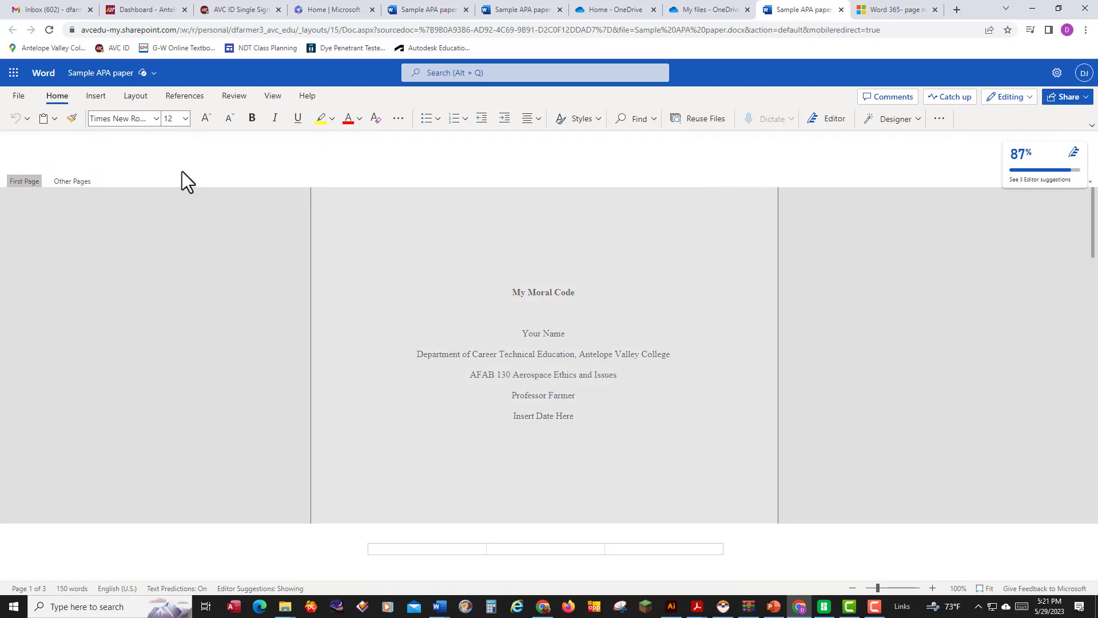
pyautogui.click(86, 182)
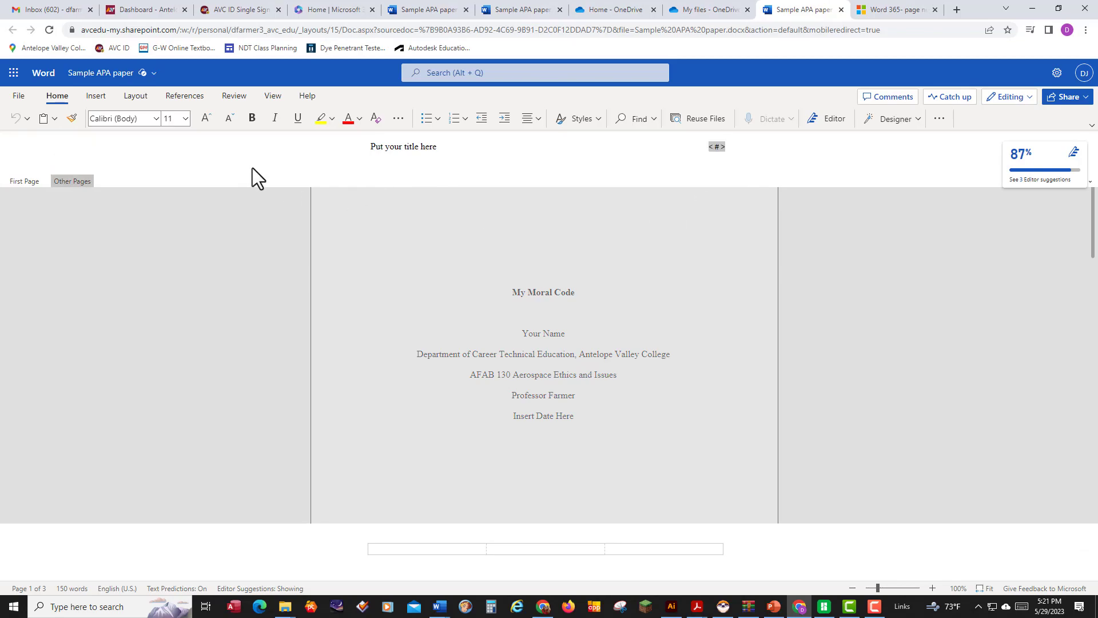
pyautogui.click(155, 118)
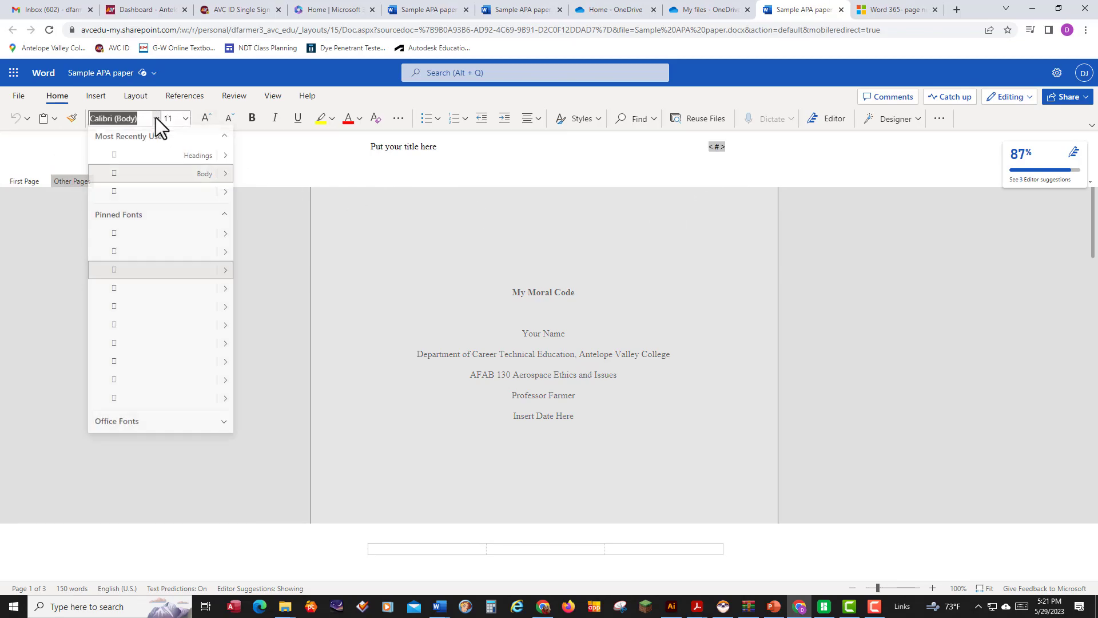
pyautogui.click(159, 193)
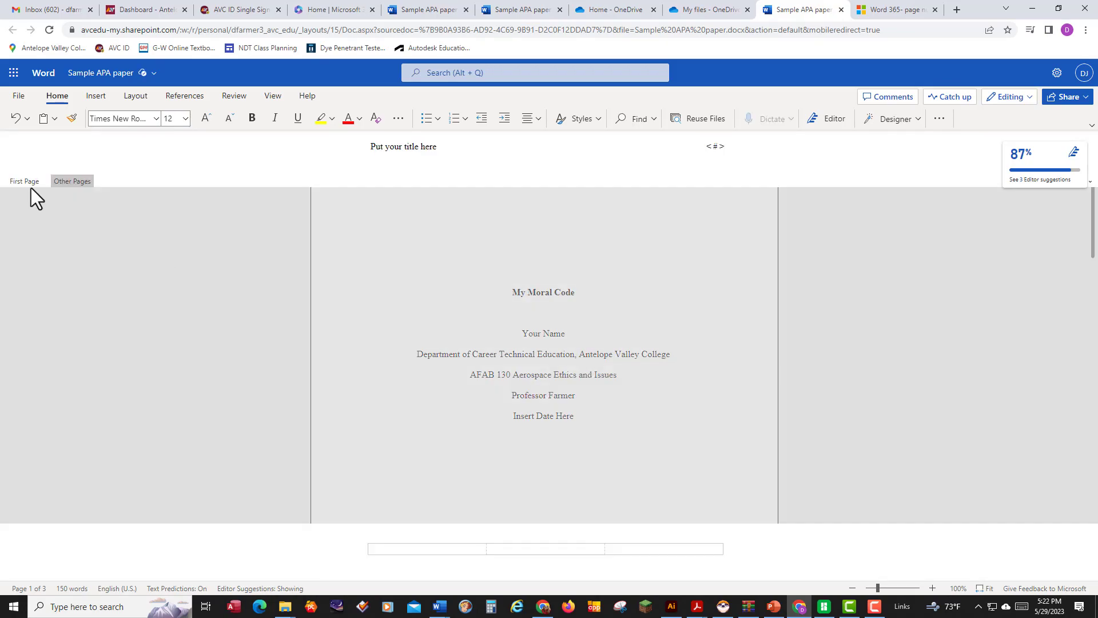
# Enter the page number 1 in the First Page header and delete the spaces in front of it
pyautogui.click(27, 181)
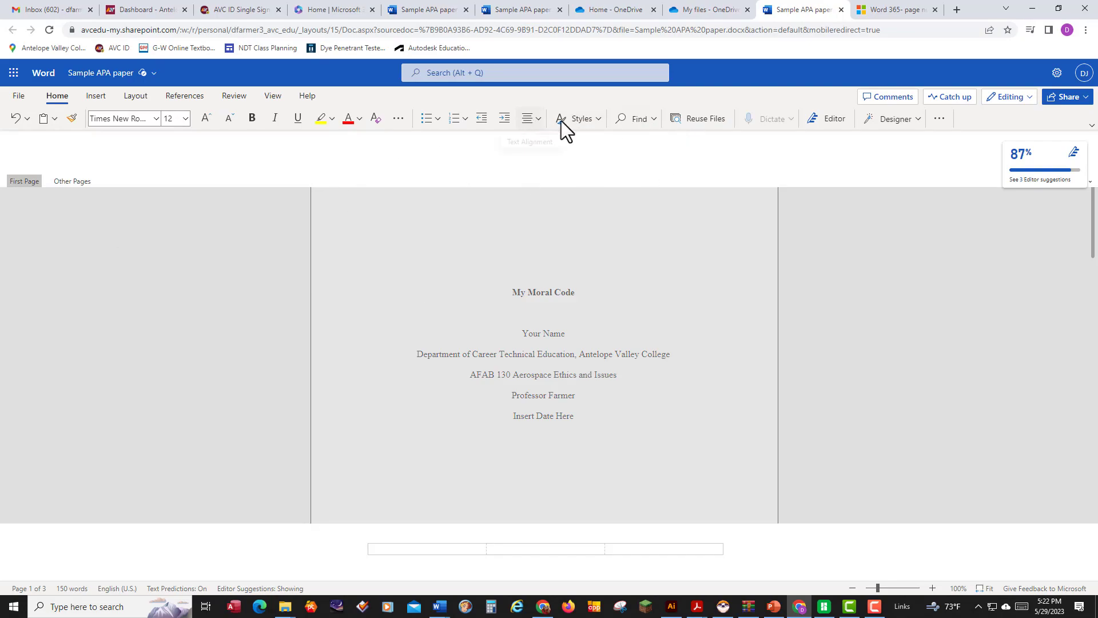
pyautogui.click(96, 96)
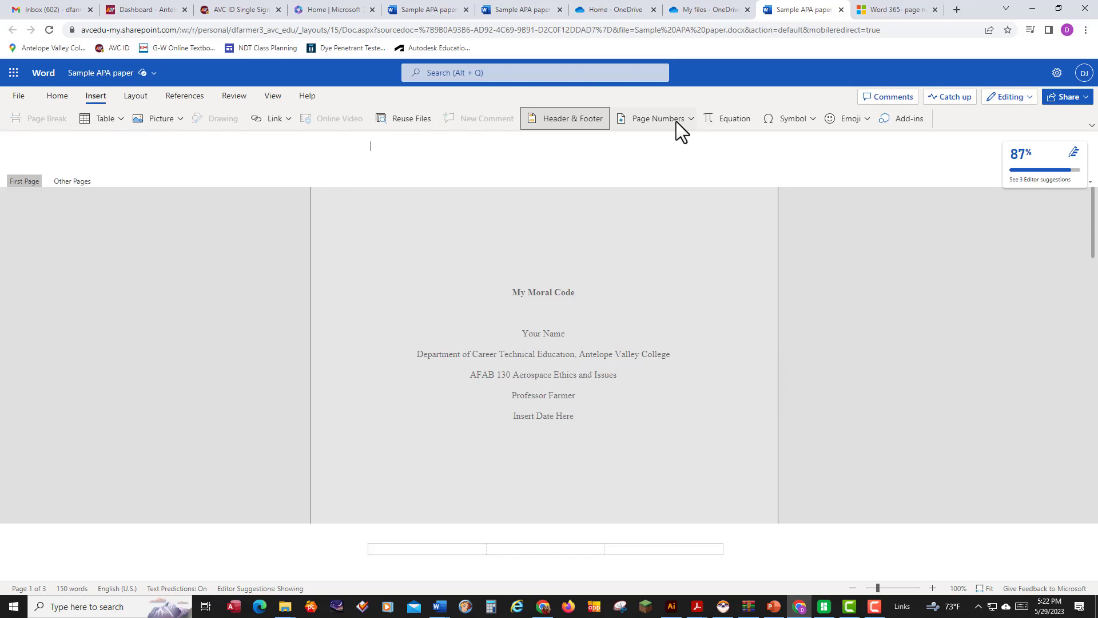
pyautogui.write('1')
pyautogui.click(361, 149)
pyautogui.press('BackSpace')
pyautogui.press('BackSpace')
pyautogui.press('BackSpace')
pyautogui.press('BackSpace')
pyautogui.press('BackSpace')
pyautogui.press('BackSpace')
pyautogui.press('BackSpace')
pyautogui.press('BackSpace')
pyautogui.press('BackSpace')
pyautogui.press('BackSpace')
pyautogui.press('BackSpace')
pyautogui.press('BackSpace')
pyautogui.press('BackSpace')
pyautogui.press('BackSpace')
pyautogui.press('BackSpace')
pyautogui.press('BackSpace')
pyautogui.press('BackSpace')
pyautogui.press('BackSpace')
pyautogui.press('BackSpace')
pyautogui.press('BackSpace')
pyautogui.press('BackSpace')
pyautogui.press('BackSpace')
pyautogui.press('BackSpace')
pyautogui.press('BackSpace')
pyautogui.press('BackSpace')
pyautogui.press('BackSpace')
pyautogui.press('BackSpace')
pyautogui.press('BackSpace')
# Right-align the number 1 in the First Page header and close the header area
pyautogui.click(57, 97)
pyautogui.click(538, 118)
pyautogui.click(579, 164)
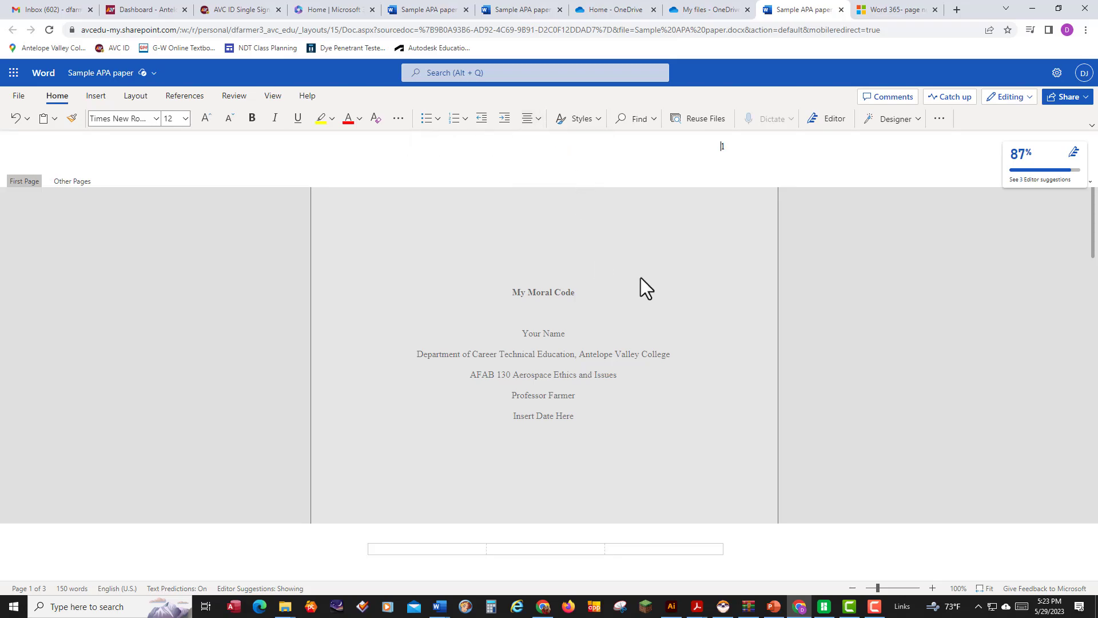
pyautogui.doubleClick(661, 259)
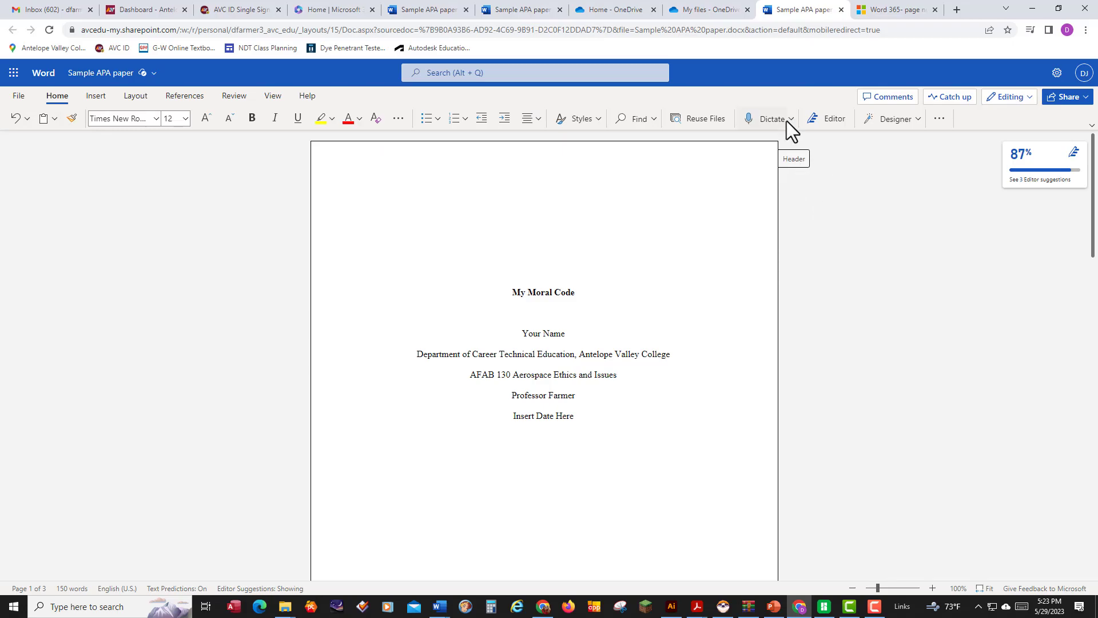
# Check the headers on the title page and the second page in Reading View
pyautogui.click(284, 95)
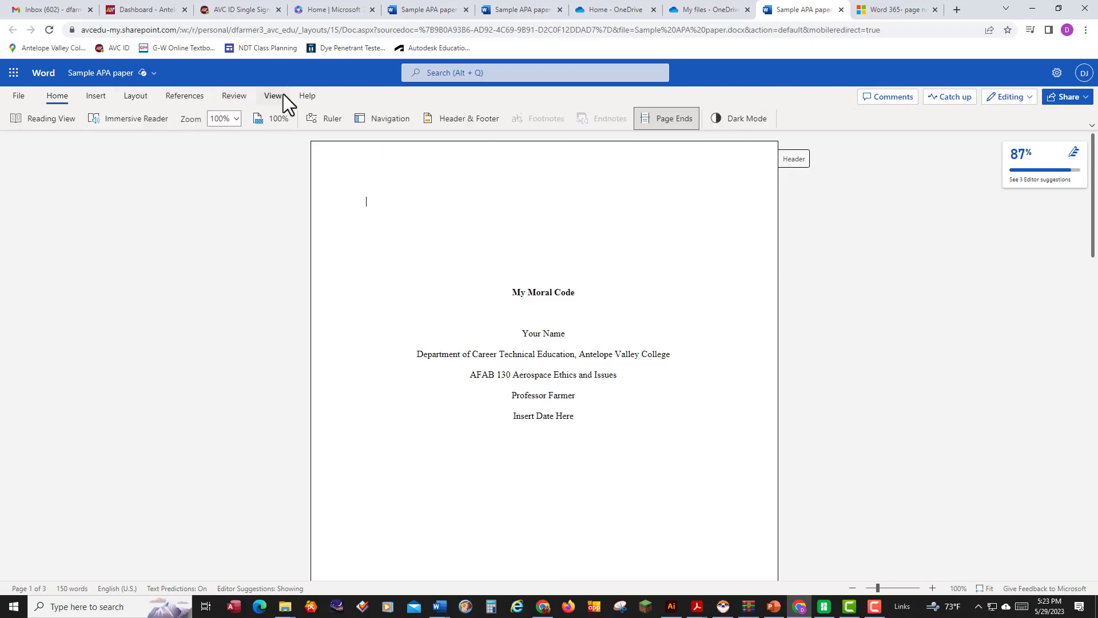
pyautogui.click(56, 119)
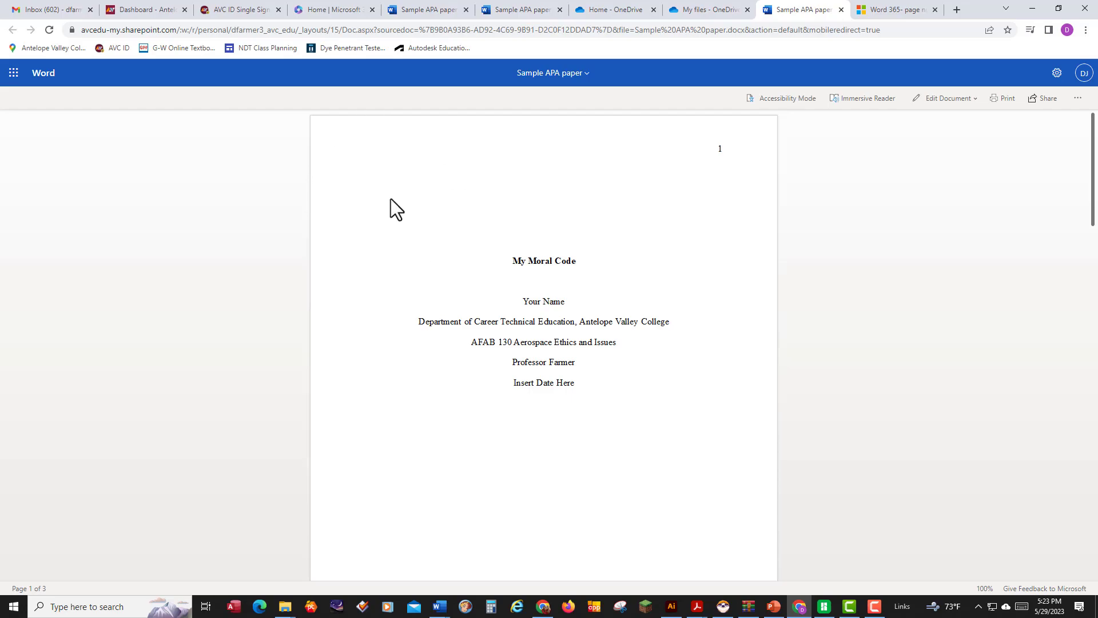
pyautogui.scroll(-9, 403, 261)
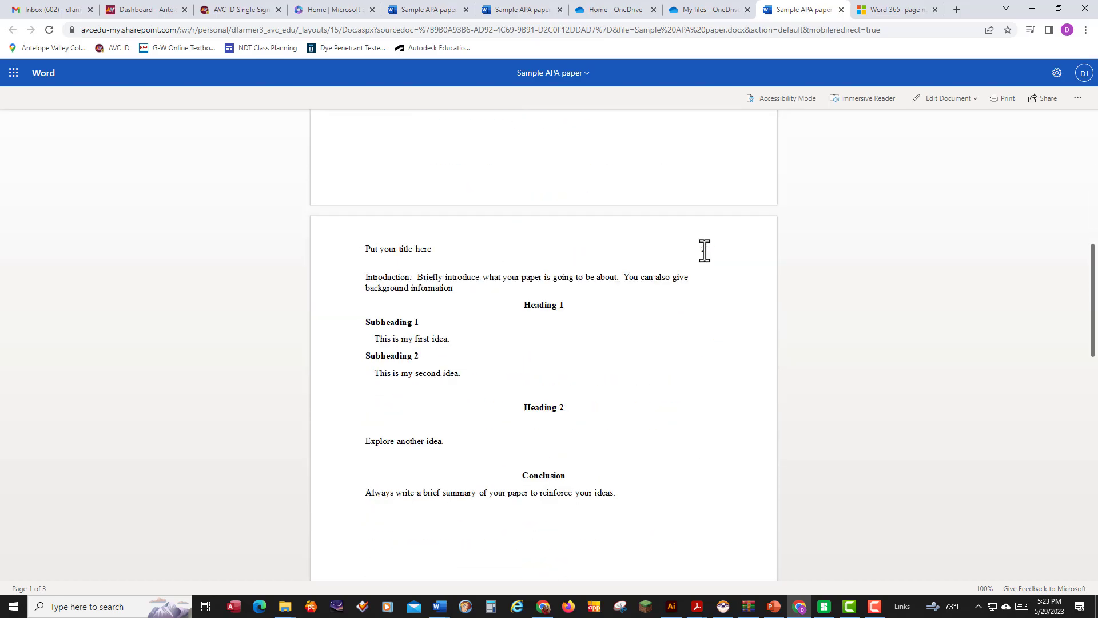
pyautogui.scroll(10, 532, 338)
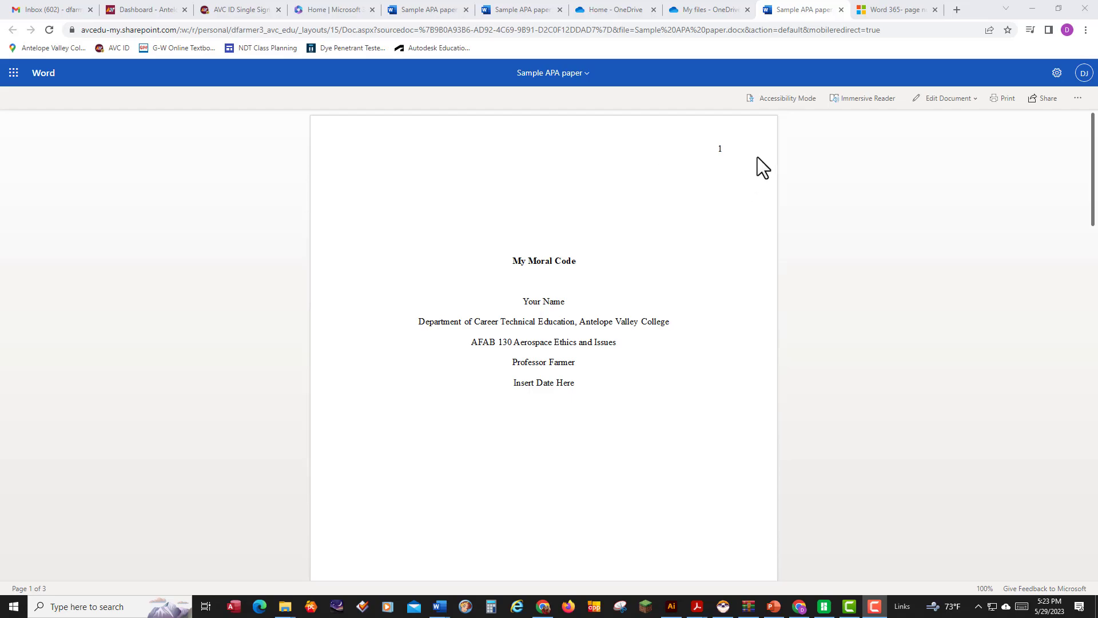
pyautogui.click(693, 152)
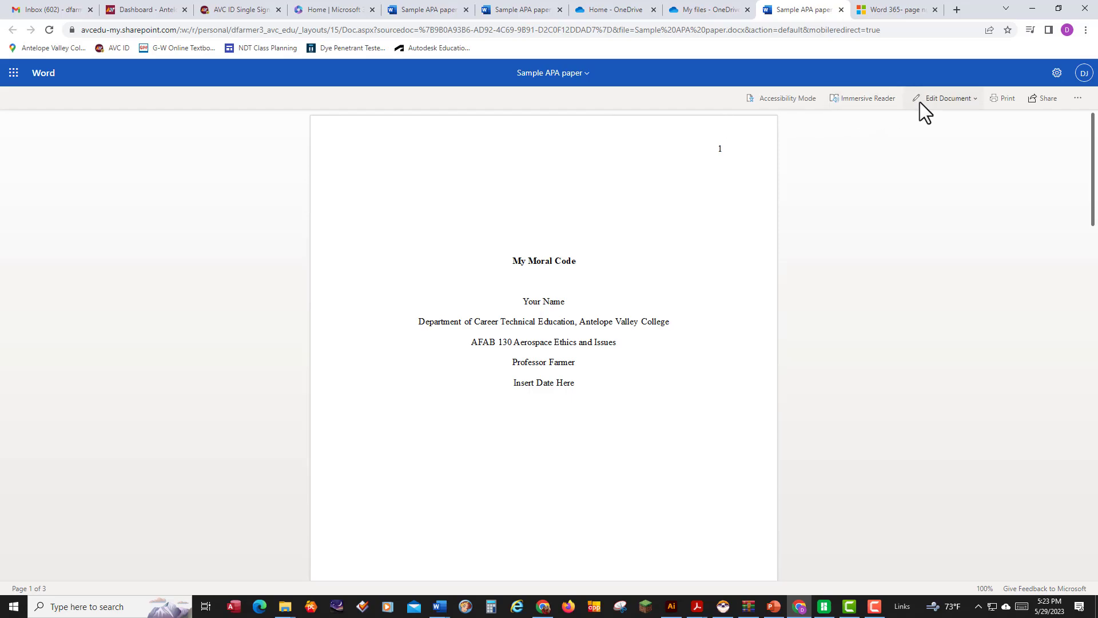
# Open the sample APA paper in the Word desktop app and maximize its window
pyautogui.click(957, 102)
pyautogui.click(935, 137)
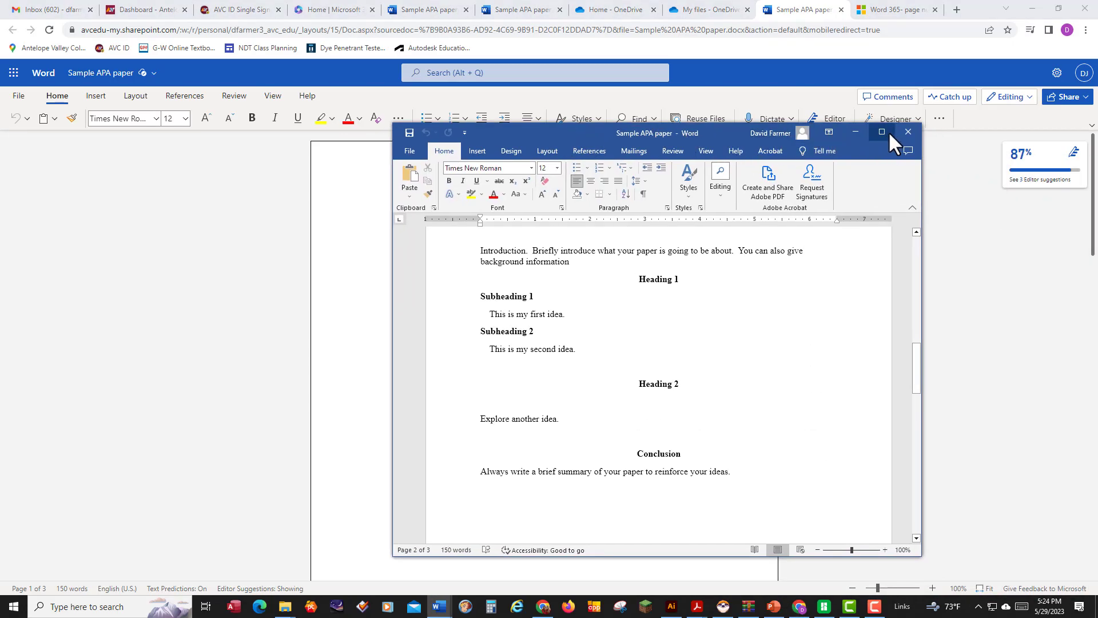
pyautogui.click(881, 132)
pyautogui.press('F10')
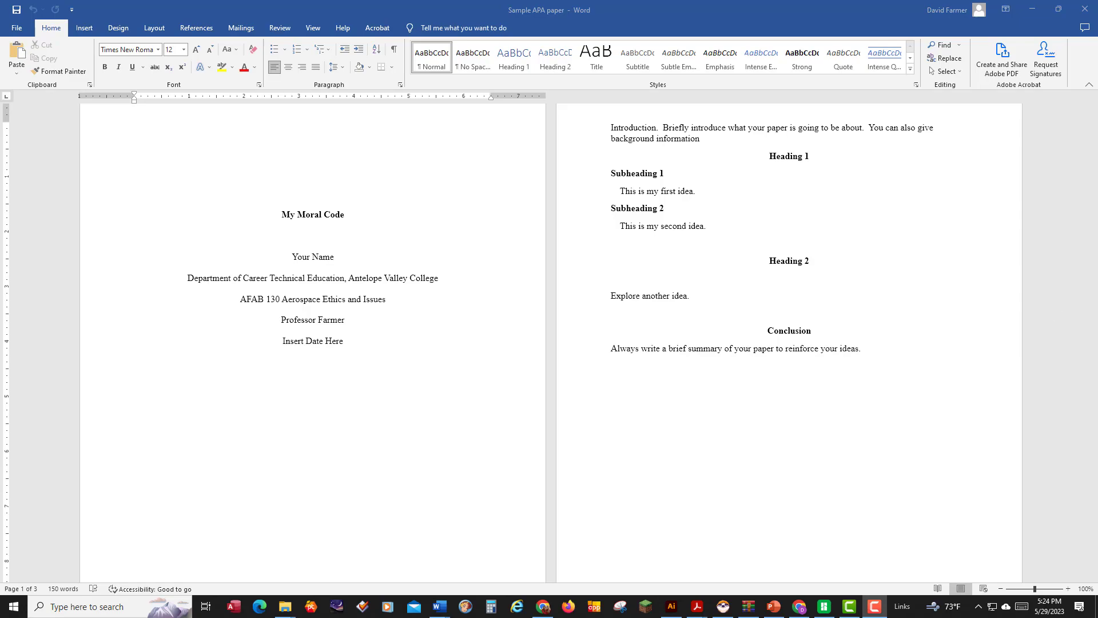
pyautogui.click(392, 119)
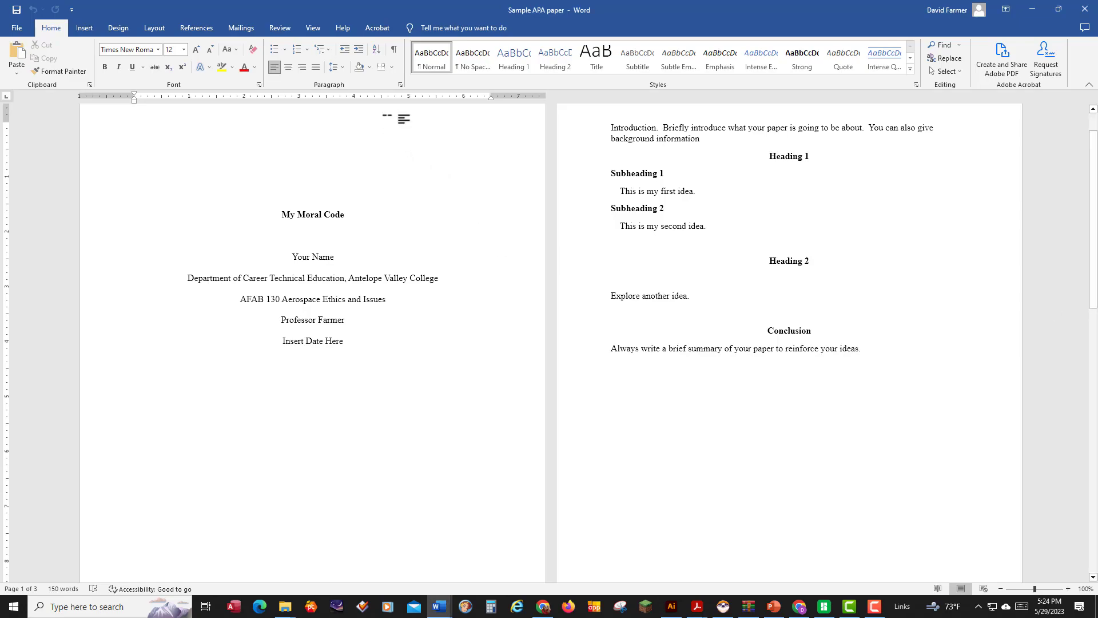
# Open the header area and delete the existing contents of the First Page Header and the second page's header
pyautogui.scroll(1, 406, 213)
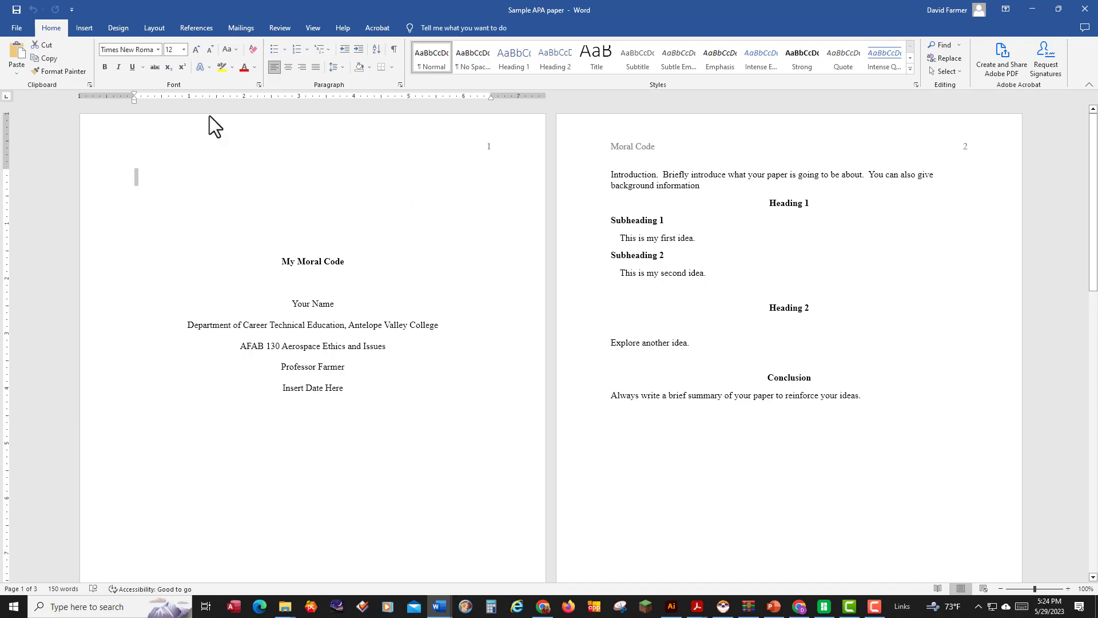
pyautogui.click(379, 135)
pyautogui.doubleClick(410, 142)
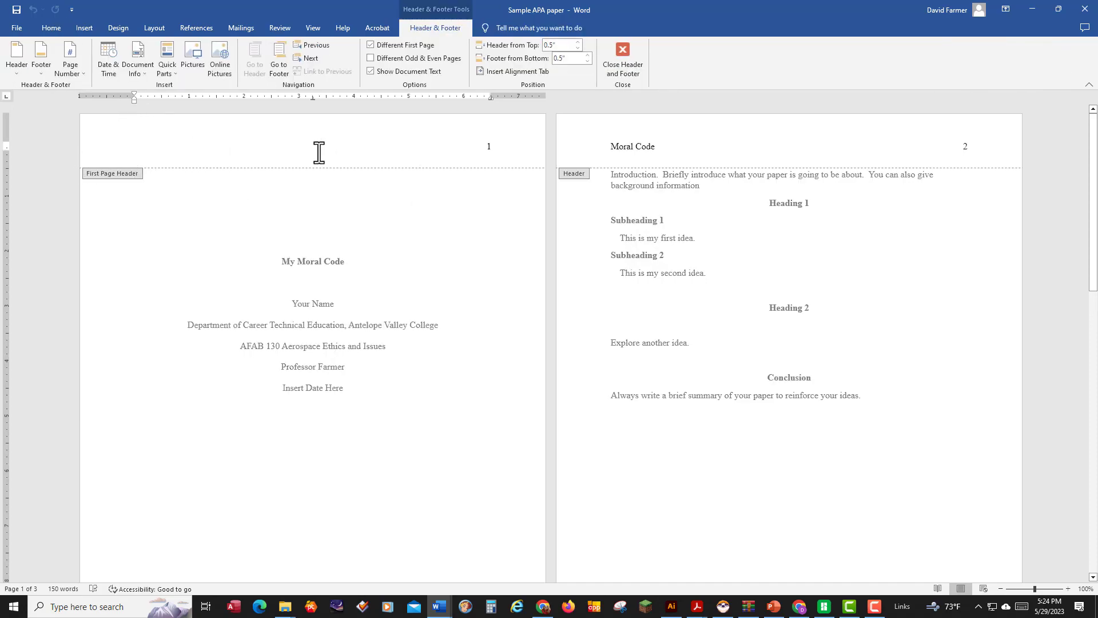
pyautogui.scroll(-5, 303, 455)
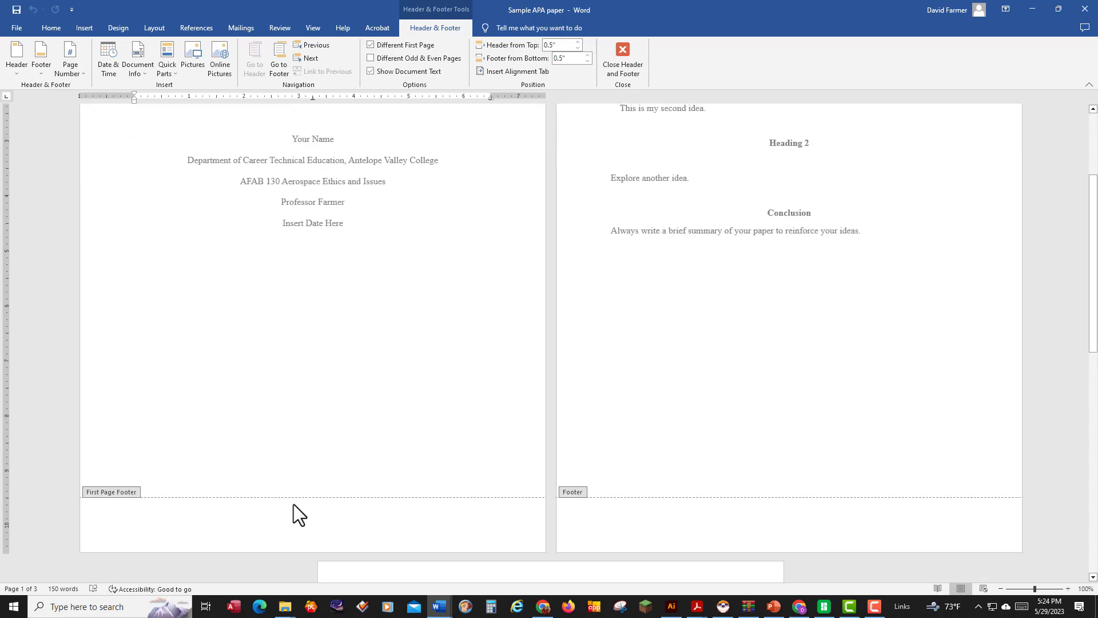
pyautogui.scroll(5, 293, 503)
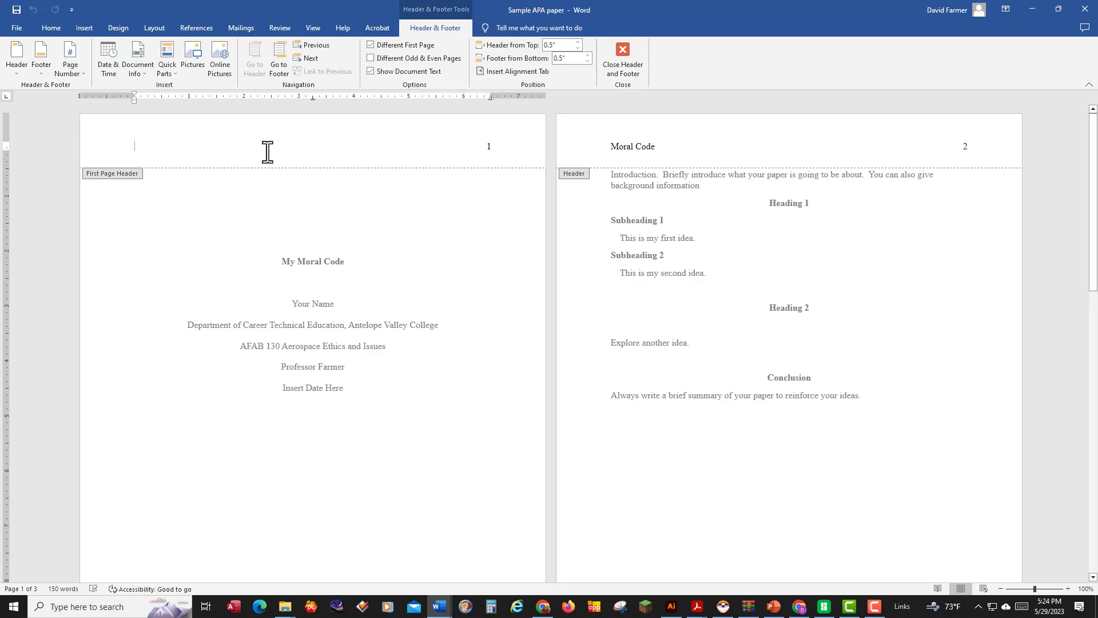
pyautogui.moveTo(503, 148); pyautogui.dragTo(71, 140)
pyautogui.press('Delete')
pyautogui.moveTo(981, 147); pyautogui.dragTo(610, 146)
pyautogui.press('Delete')
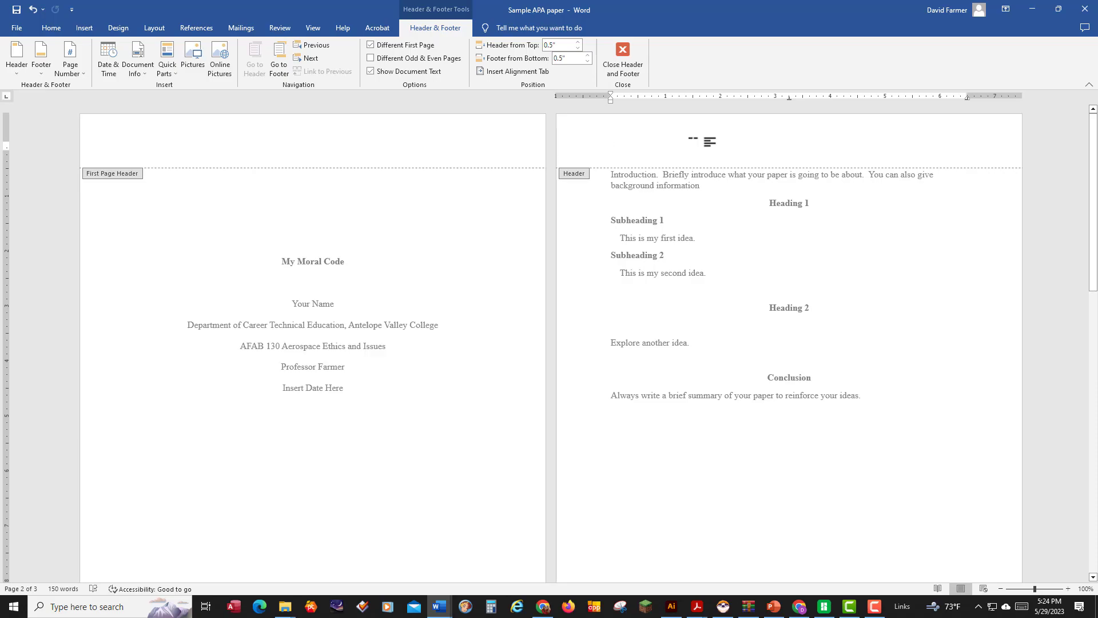
# Enter "Title" in the second page's header and insert a Plain Number page number at the current position after it
pyautogui.write('Title')
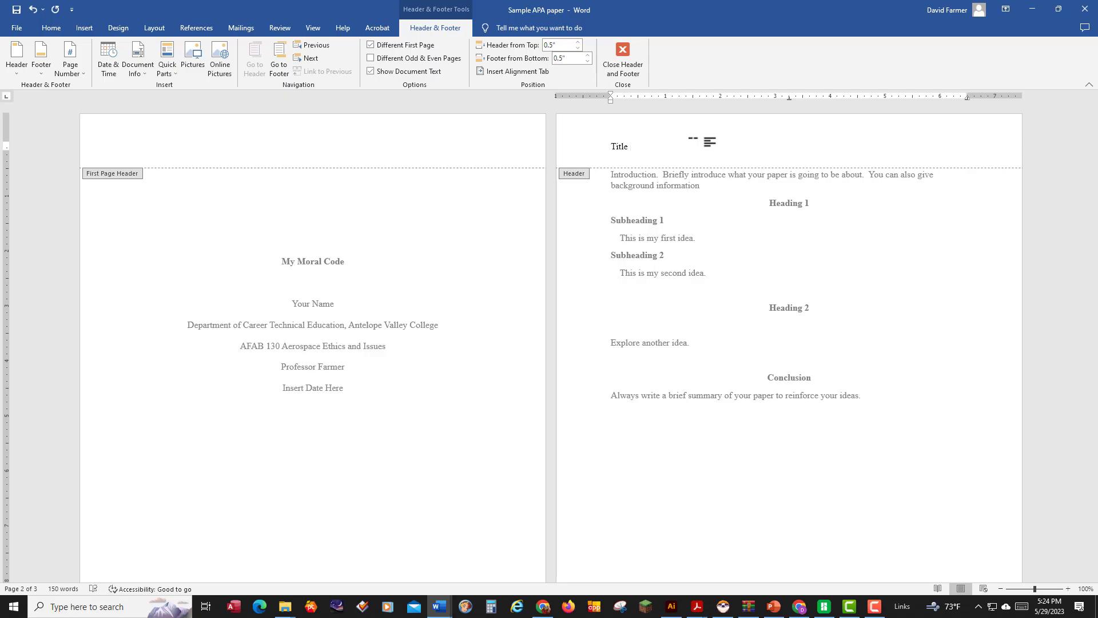
pyautogui.click(85, 28)
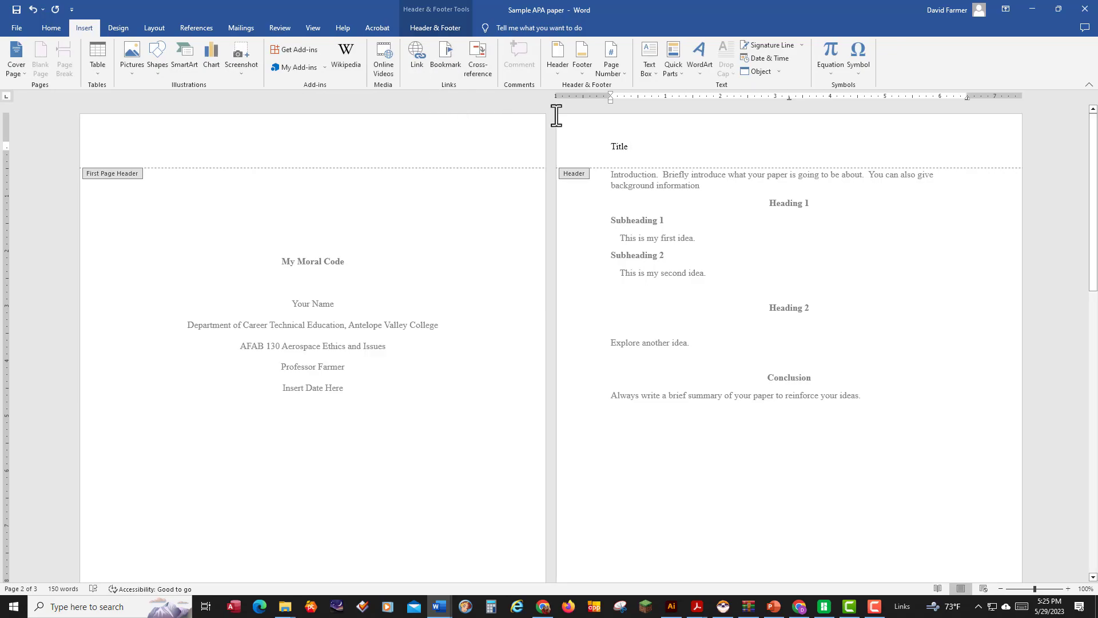
pyautogui.click(624, 71)
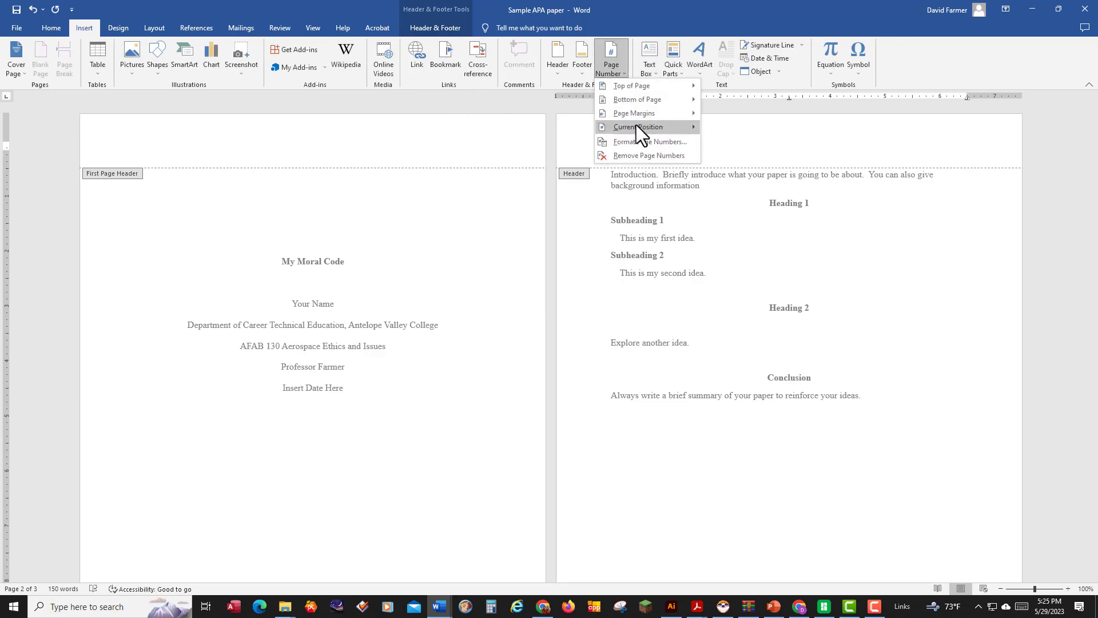
pyautogui.moveTo(636, 125)
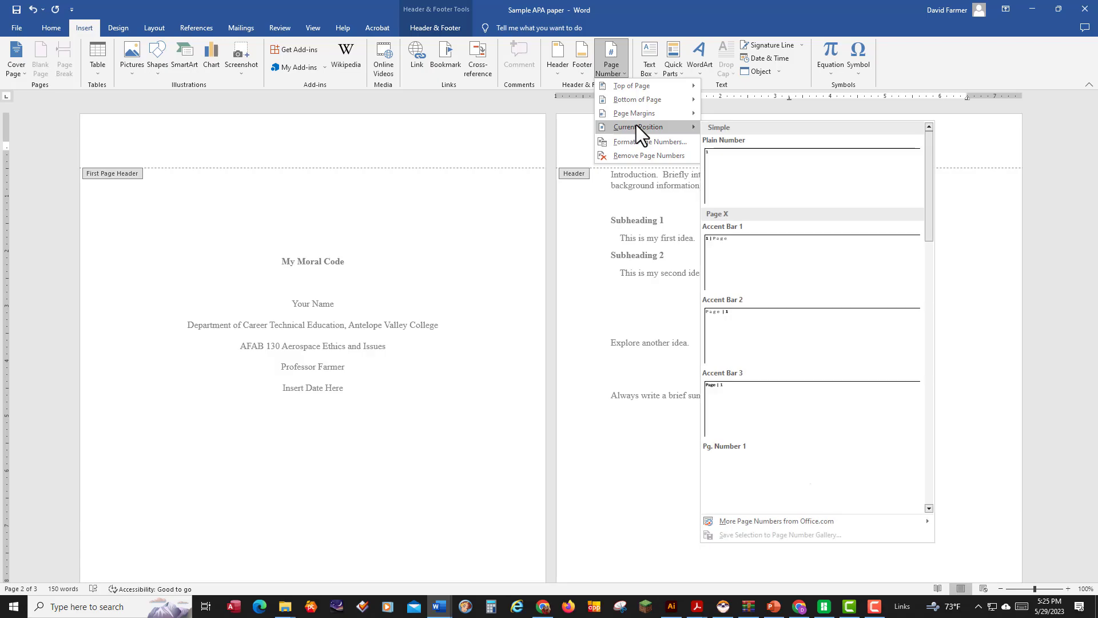
pyautogui.click(738, 159)
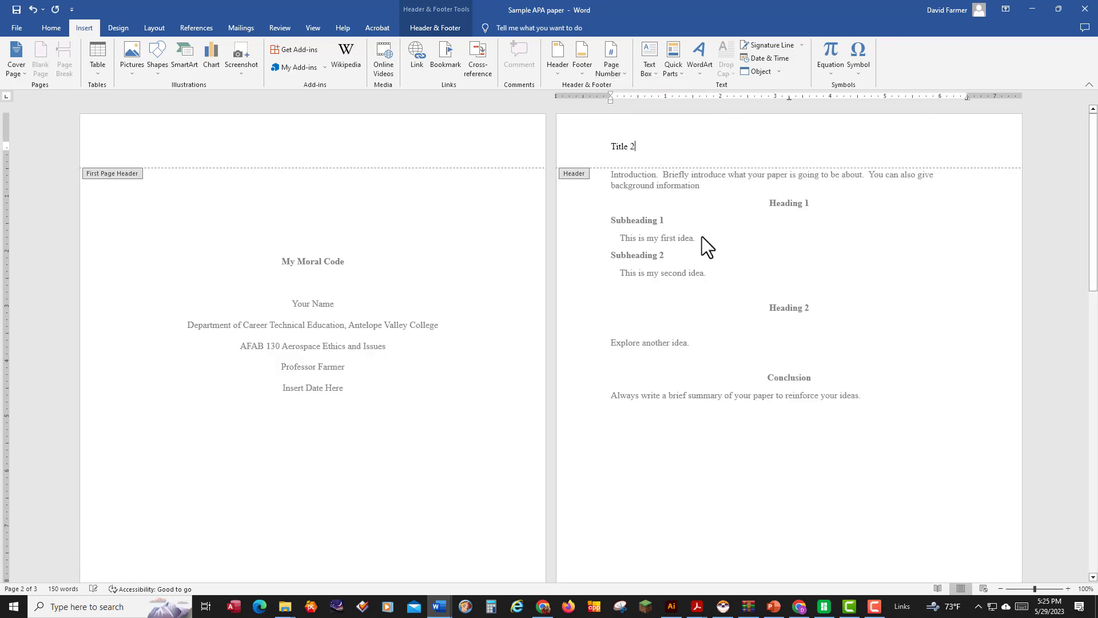
# Move the page number in the second page's header to the right margin, on the same line as "Title"
pyautogui.doubleClick(632, 147)
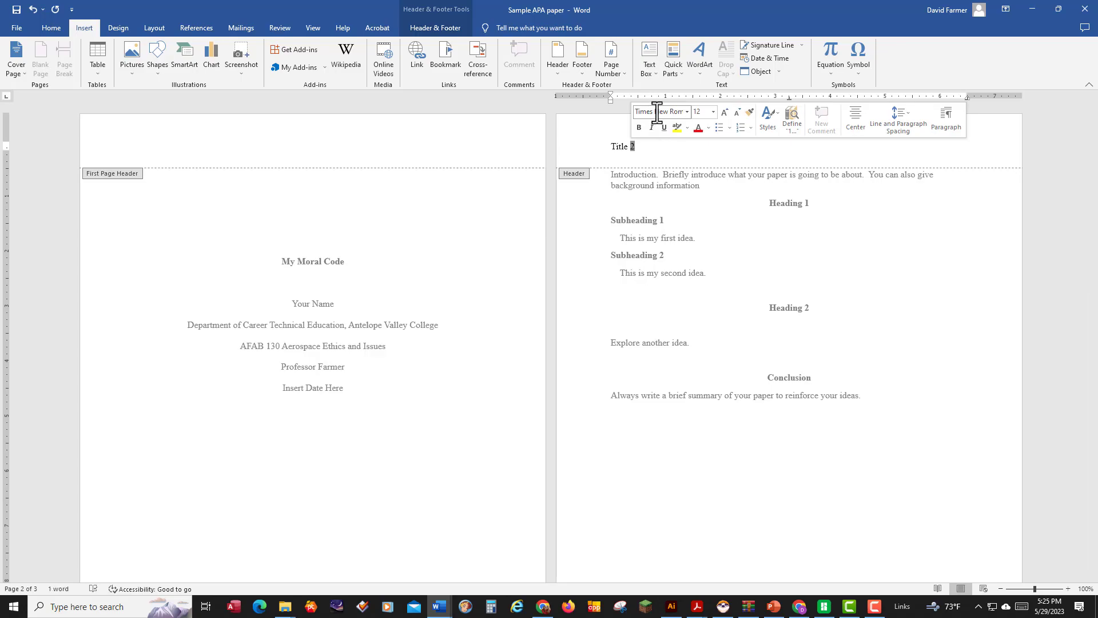
pyautogui.press('Delete')
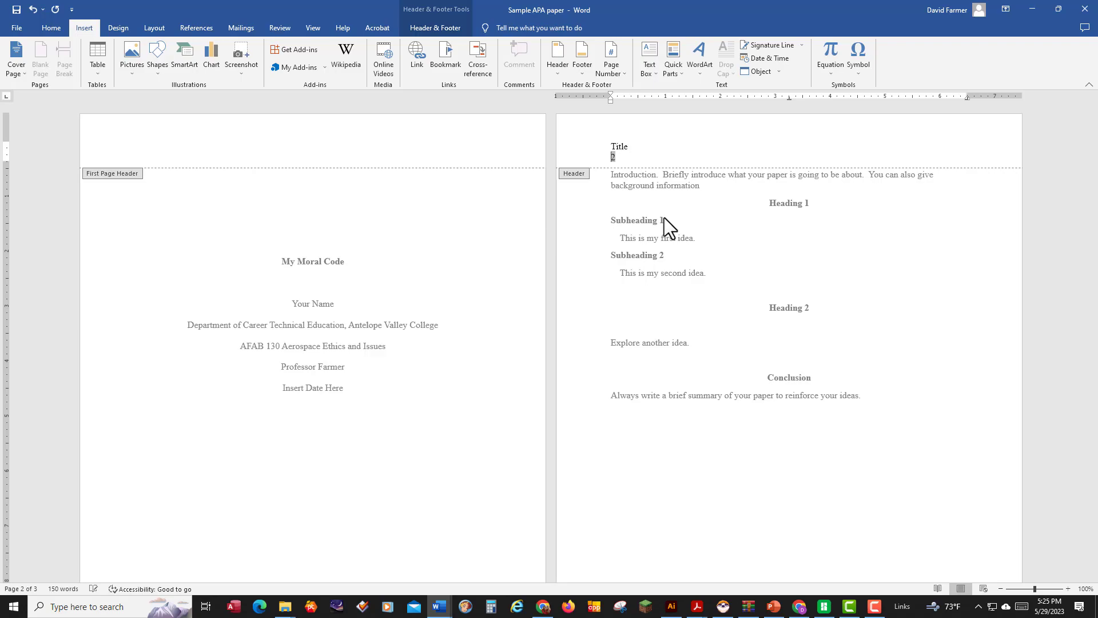
pyautogui.press('BackSpace')
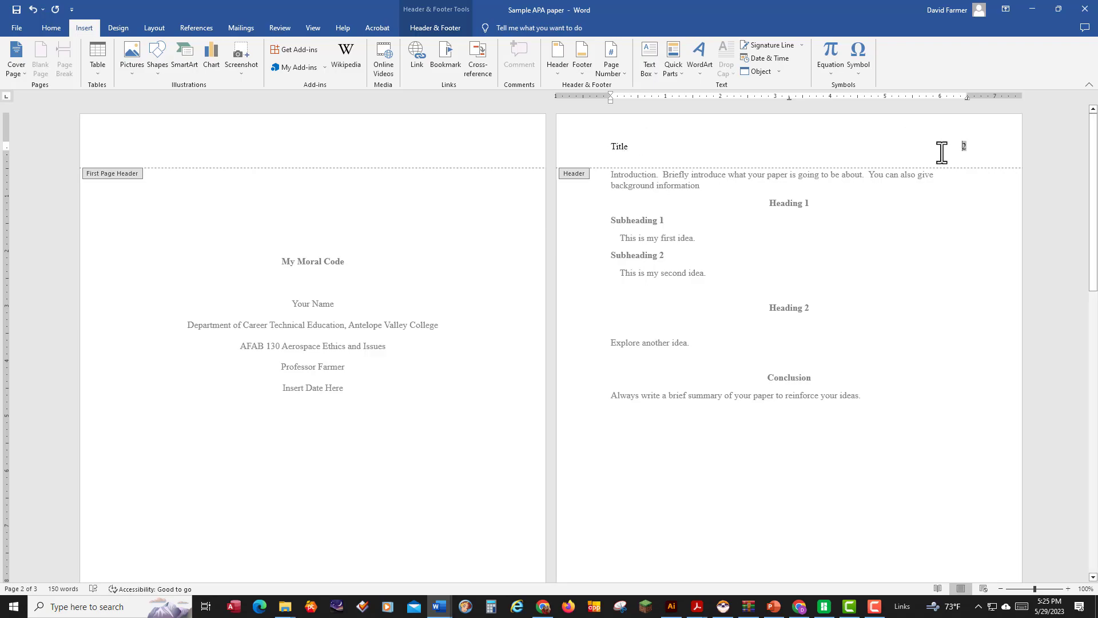
pyautogui.click(831, 144)
# Insert a Plain Number page number at the current position in the empty First Page Header
pyautogui.click(437, 153)
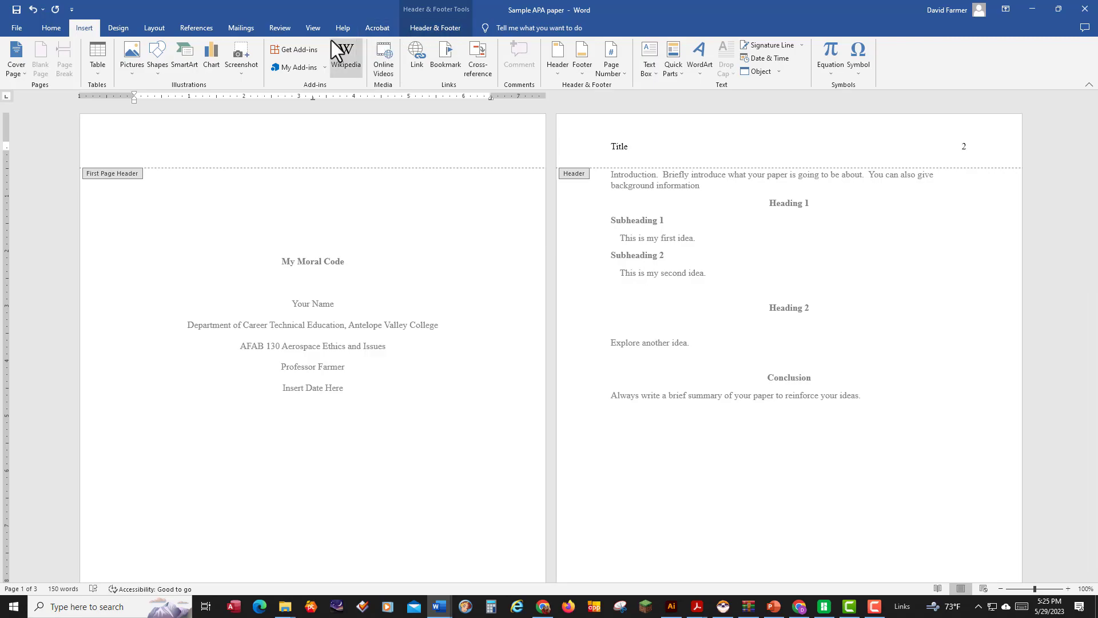
pyautogui.click(611, 64)
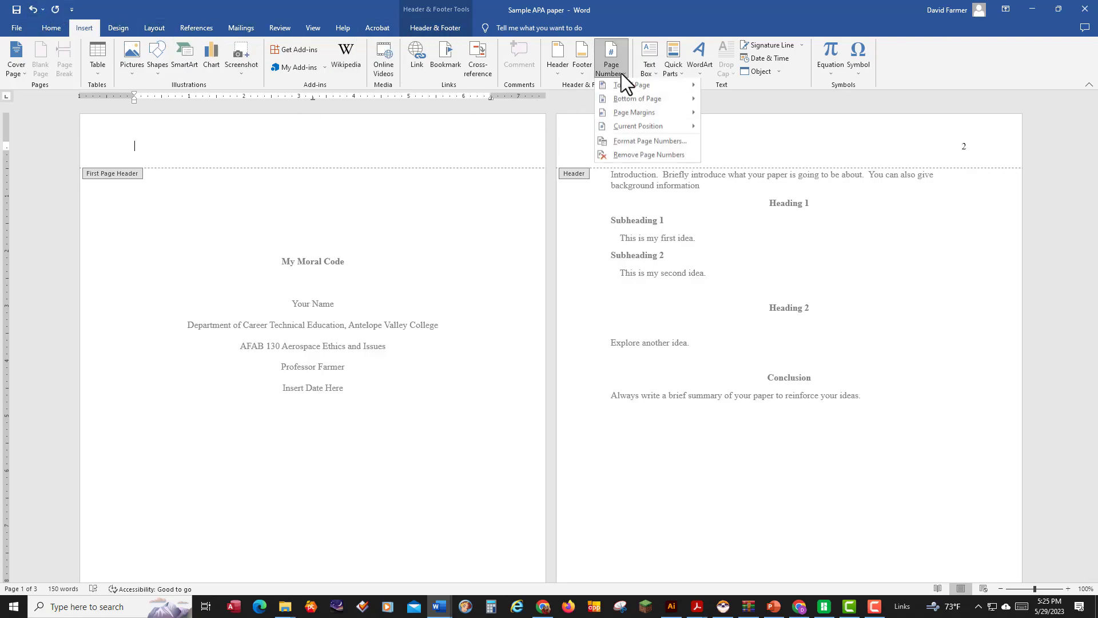
pyautogui.moveTo(640, 100)
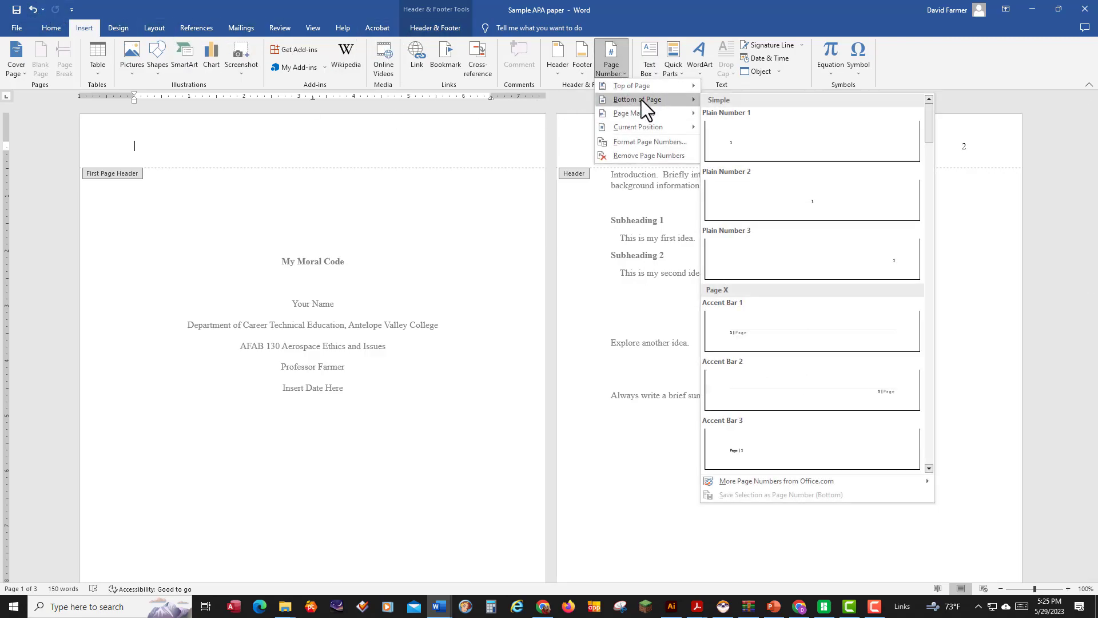
pyautogui.moveTo(650, 130)
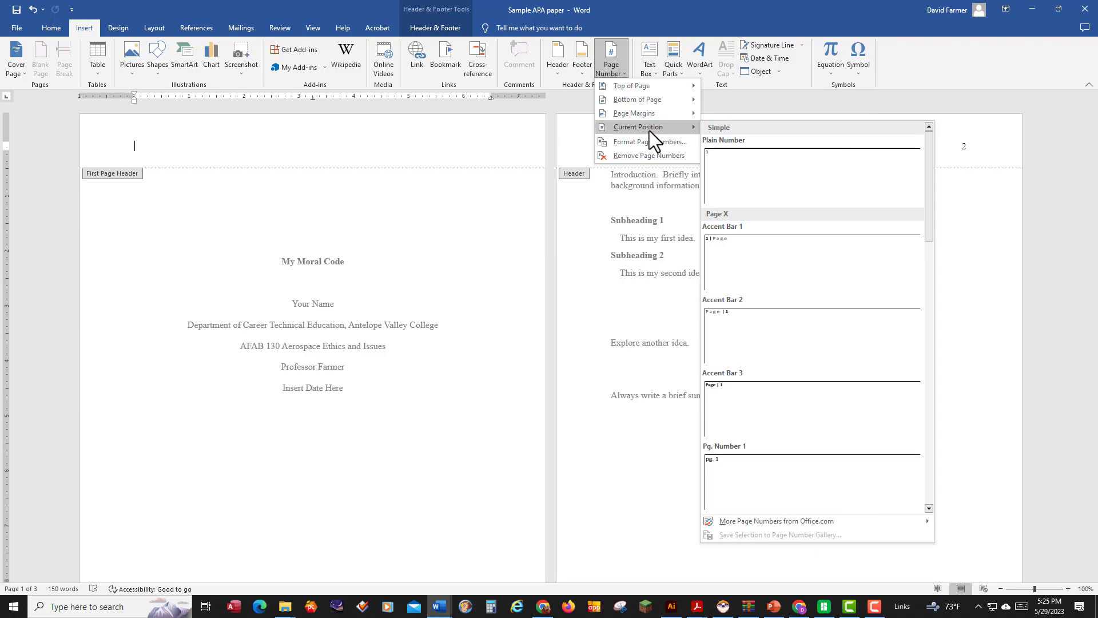
pyautogui.click(732, 157)
# Right-align the page number in the First Page Header and return to the document body
pyautogui.doubleClick(137, 147)
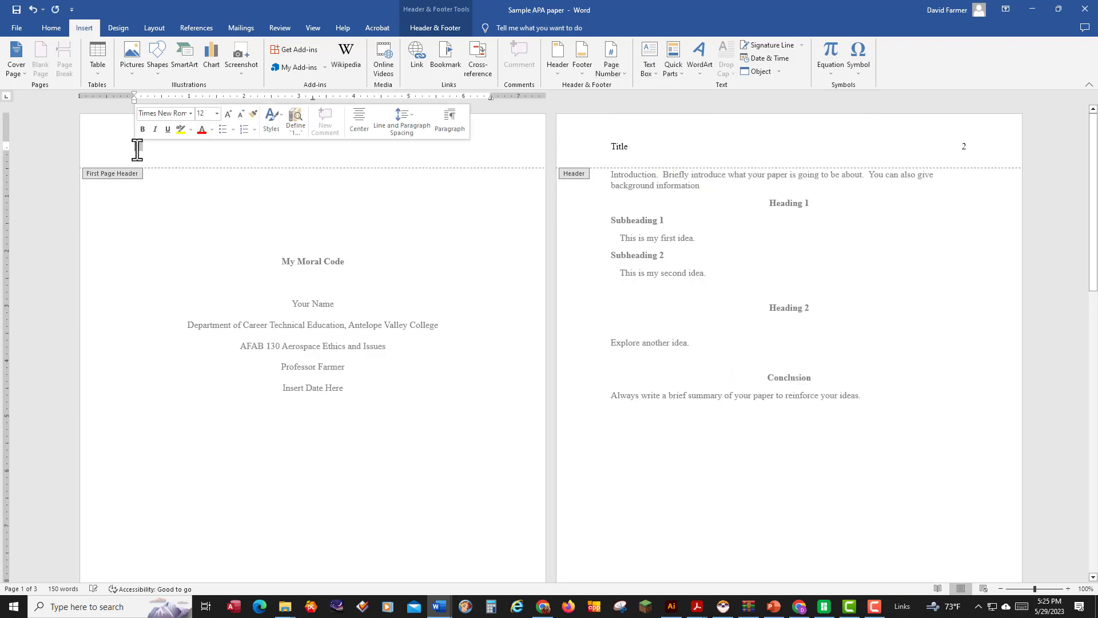
pyautogui.click(51, 28)
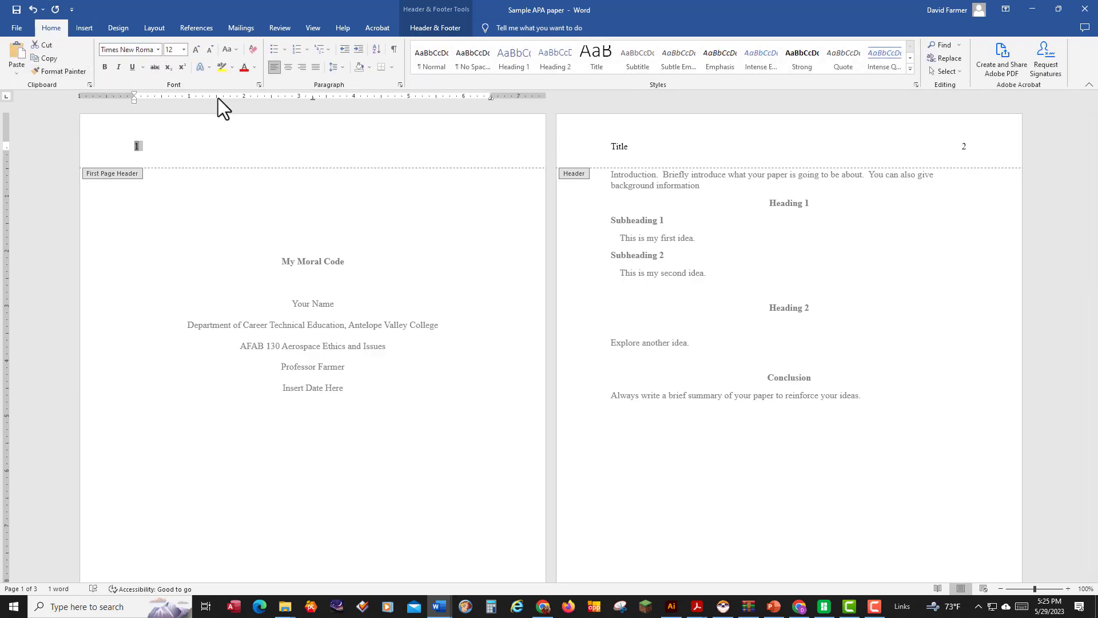
pyautogui.click(306, 67)
pyautogui.doubleClick(446, 269)
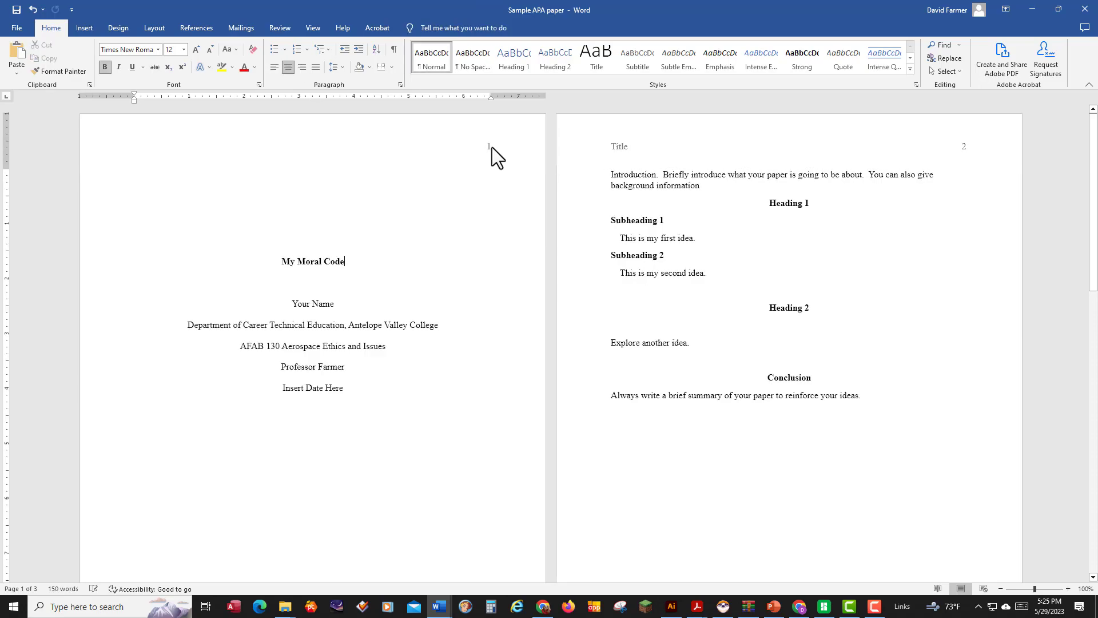
# Check the header title and page numbers through to the References page, and return to the title page
pyautogui.scroll(-5, 838, 302)
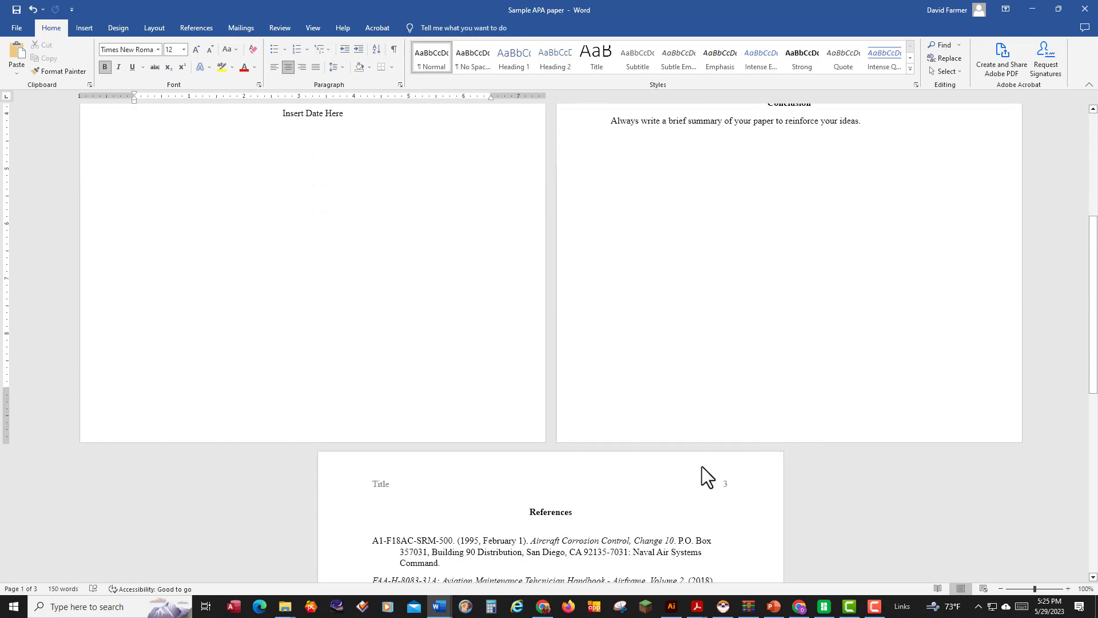
pyautogui.scroll(-2, 749, 456)
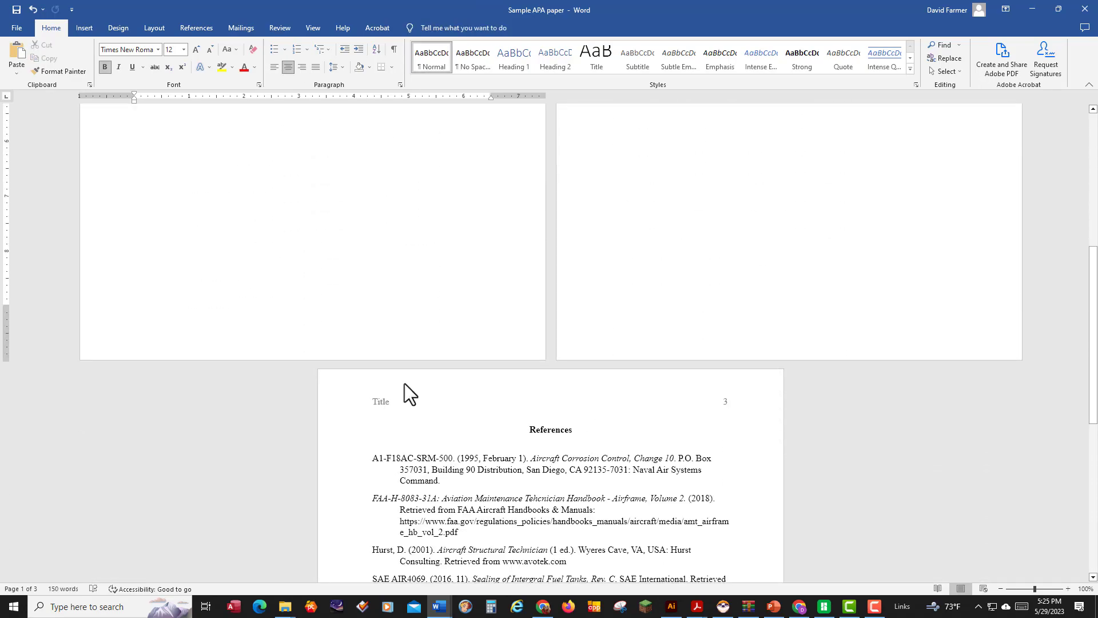
pyautogui.scroll(8, 403, 403)
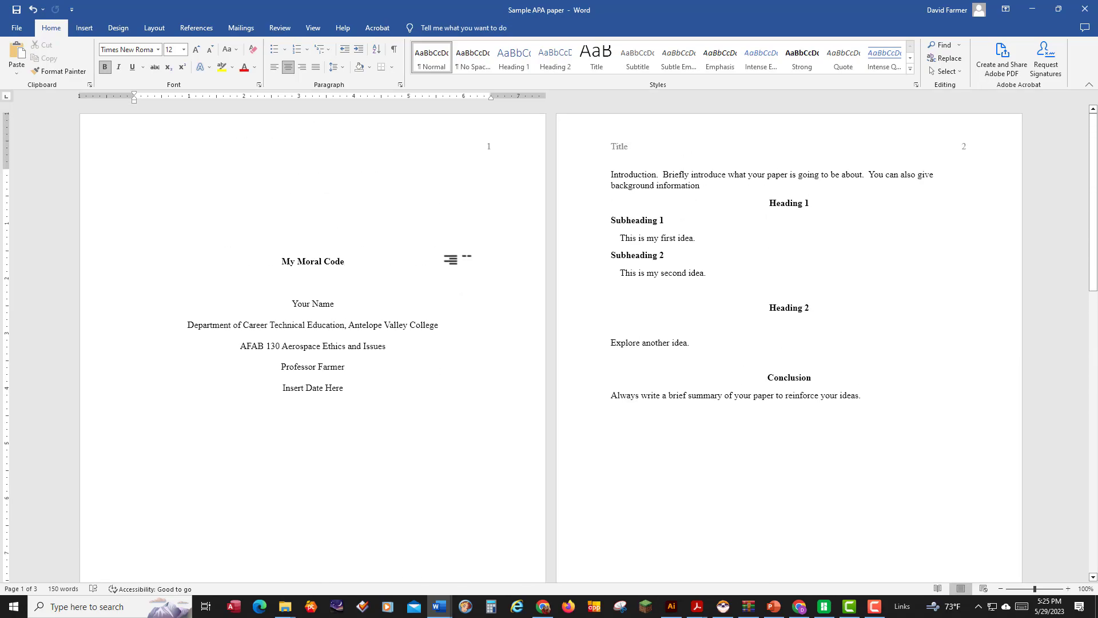